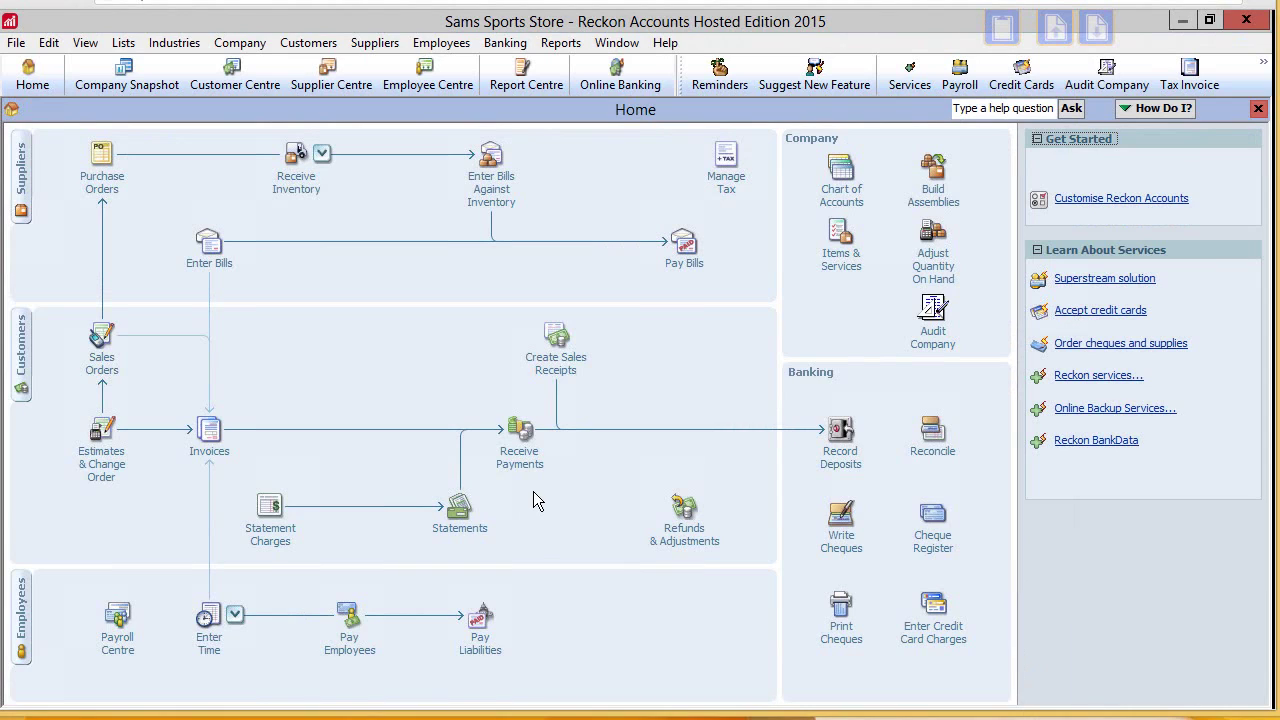
# Step: Open the Online Banking Centre from the toolbar
pyautogui.click(612, 86)
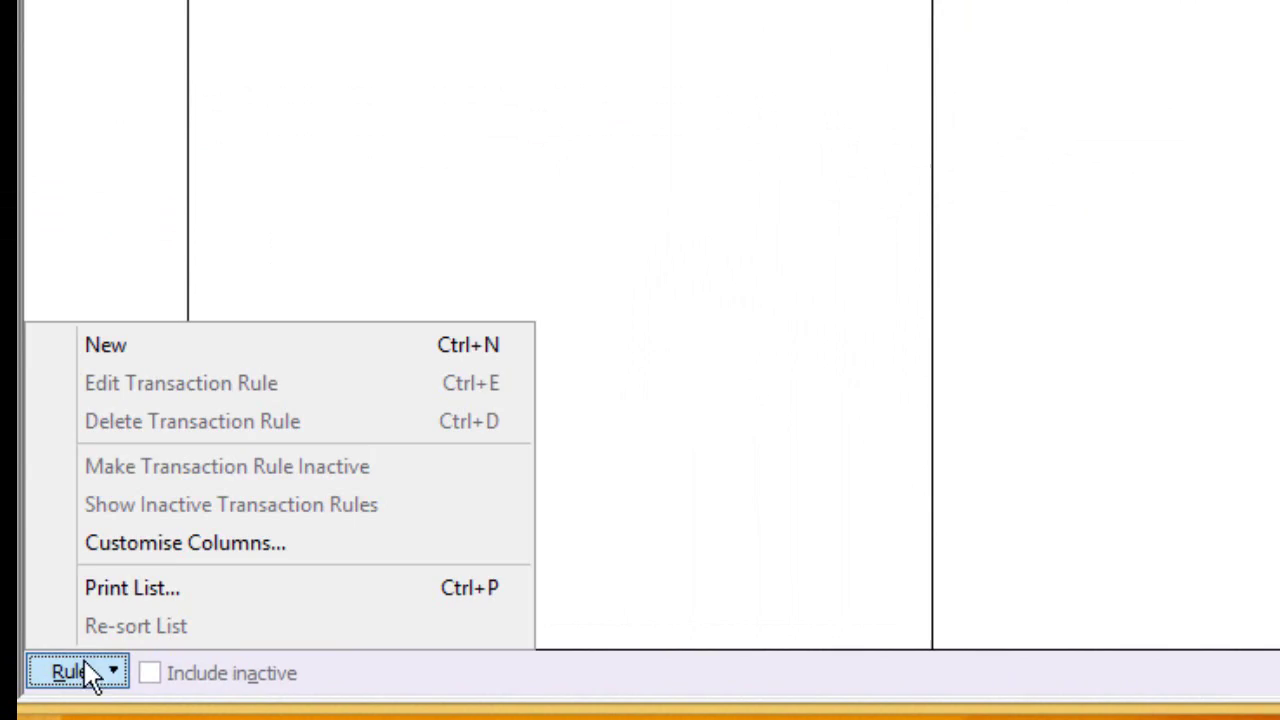
# Step: Start a new transaction rule for Payments and list its payee-matching options
pyautogui.click(115, 346)
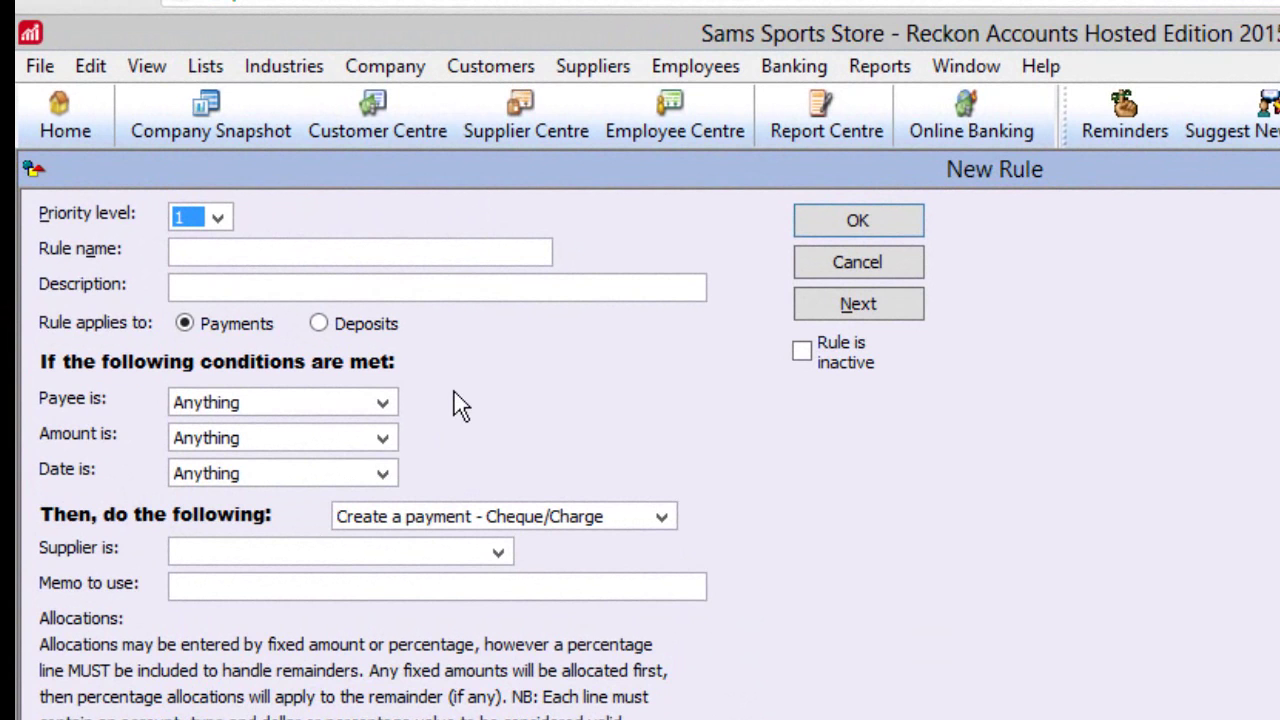
pyautogui.click(240, 326)
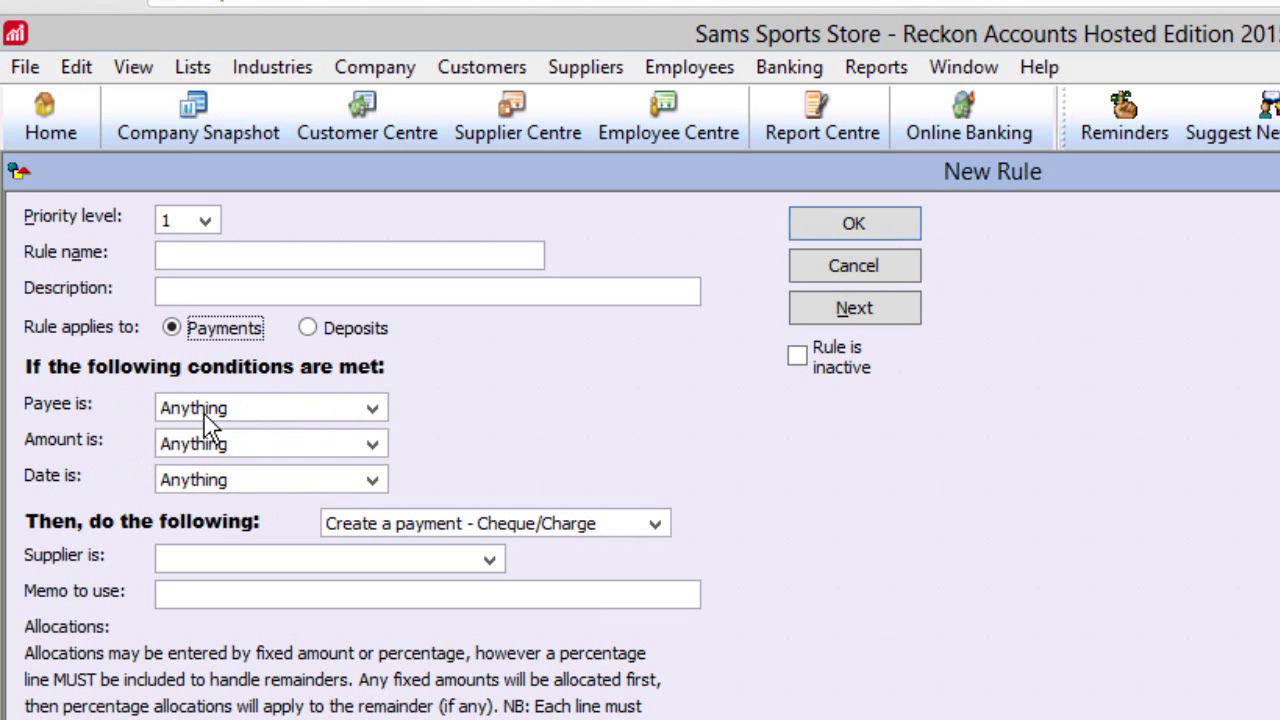
pyautogui.click(372, 412)
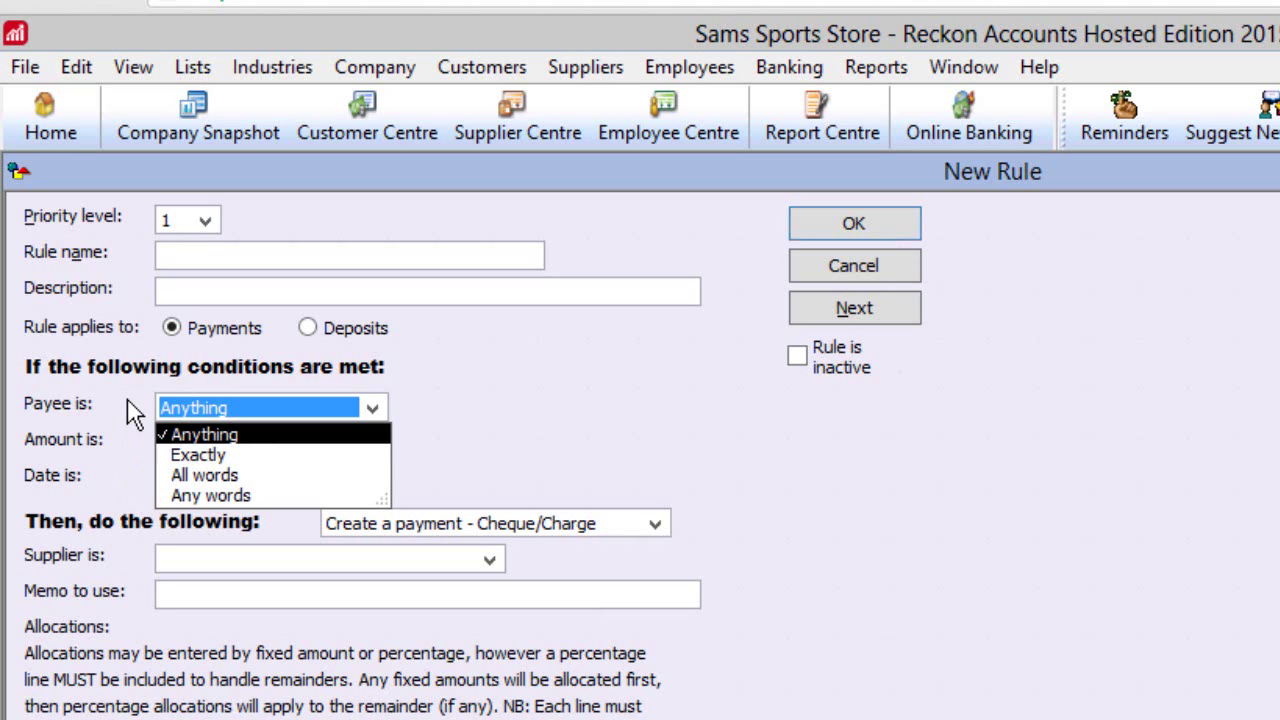
# Step: Set the payee condition to All words 'Tesco' and the date to Last day of month
pyautogui.click(118, 485)
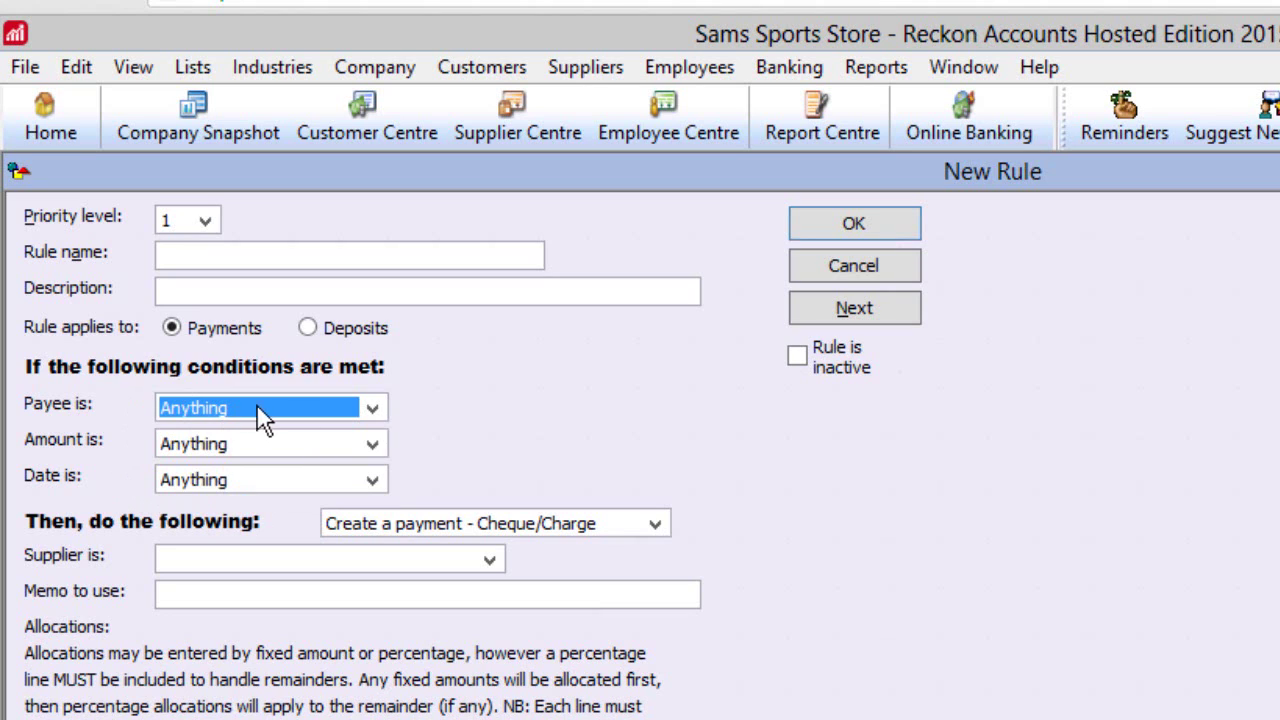
pyautogui.click(372, 408)
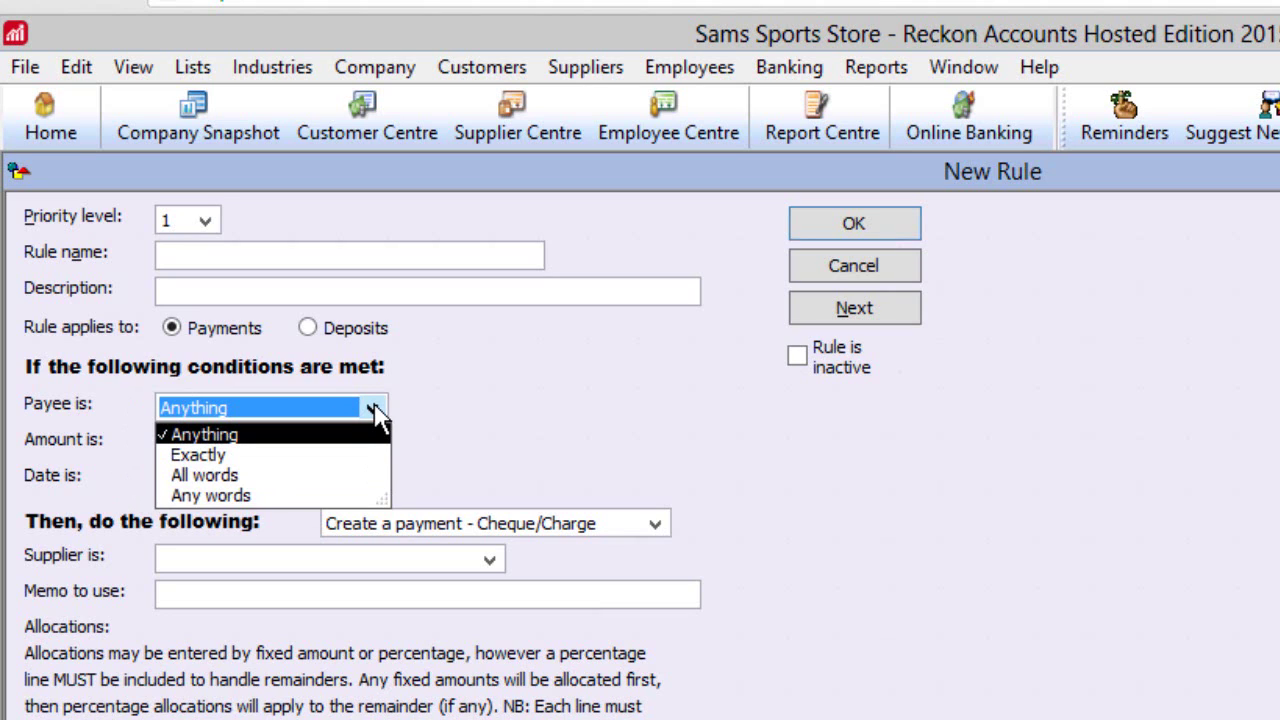
pyautogui.click(265, 477)
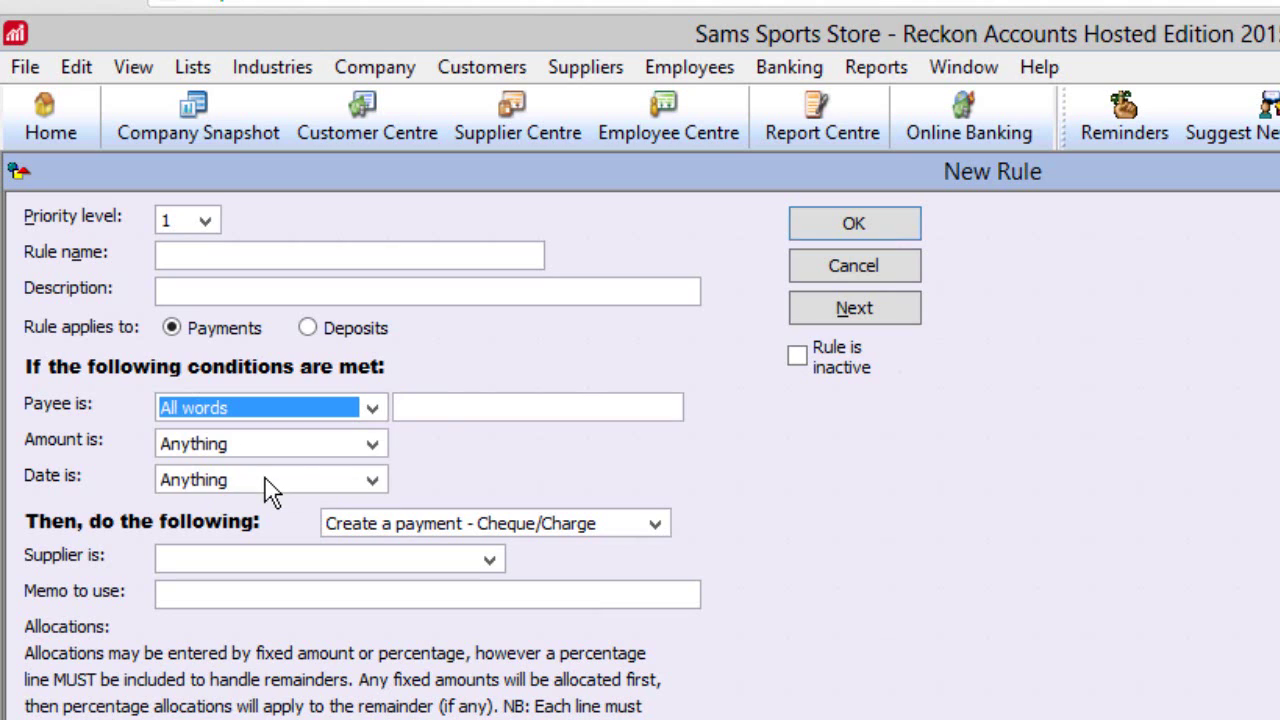
pyautogui.click(419, 404)
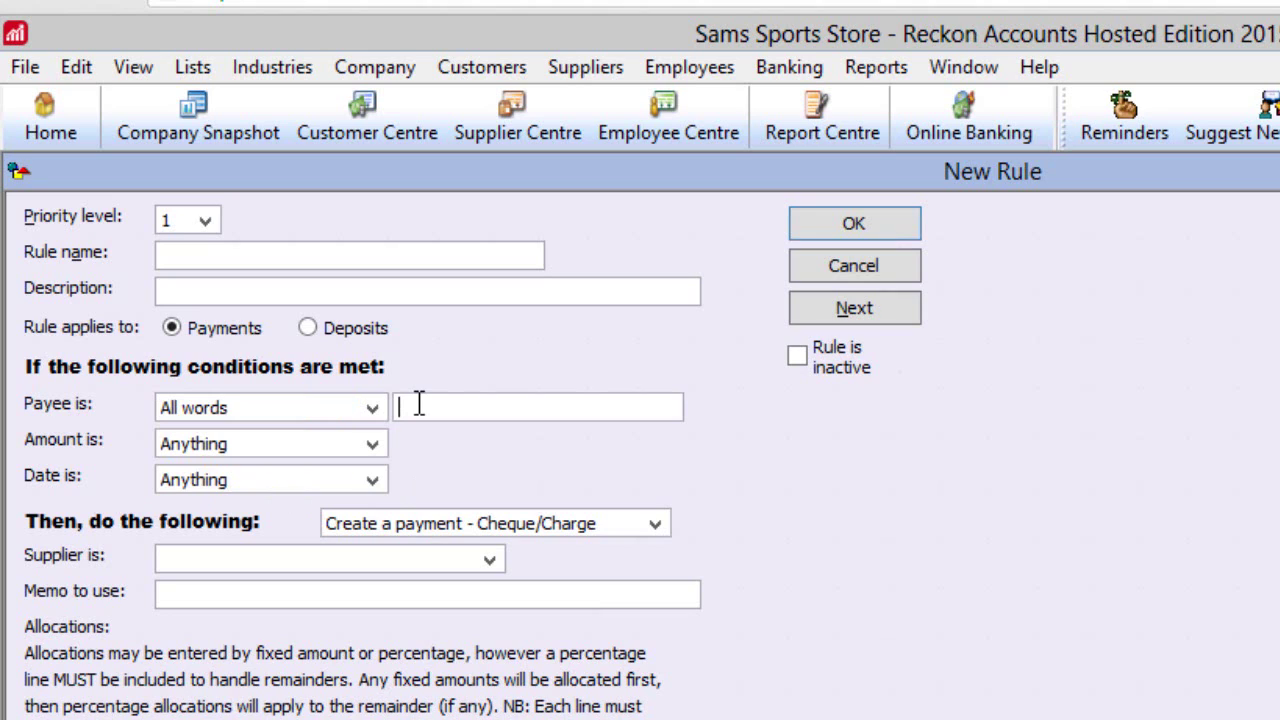
pyautogui.write('Tesco')
pyautogui.click(372, 480)
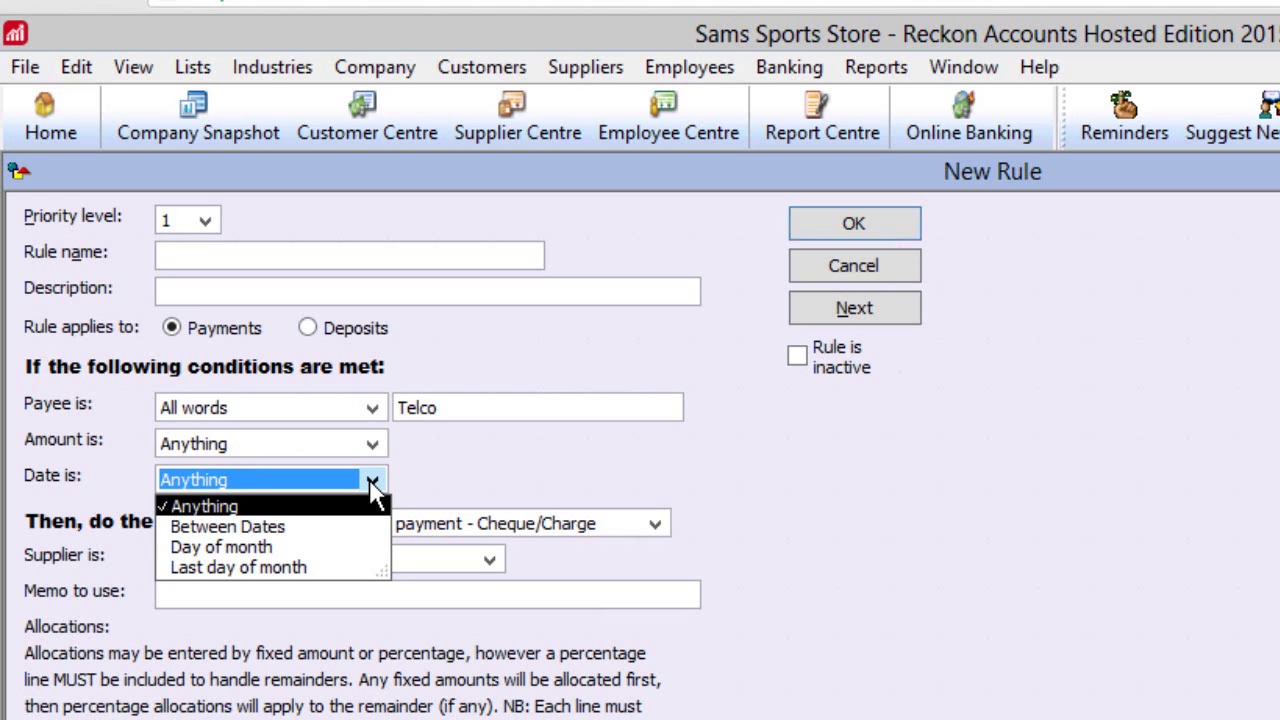
pyautogui.click(303, 567)
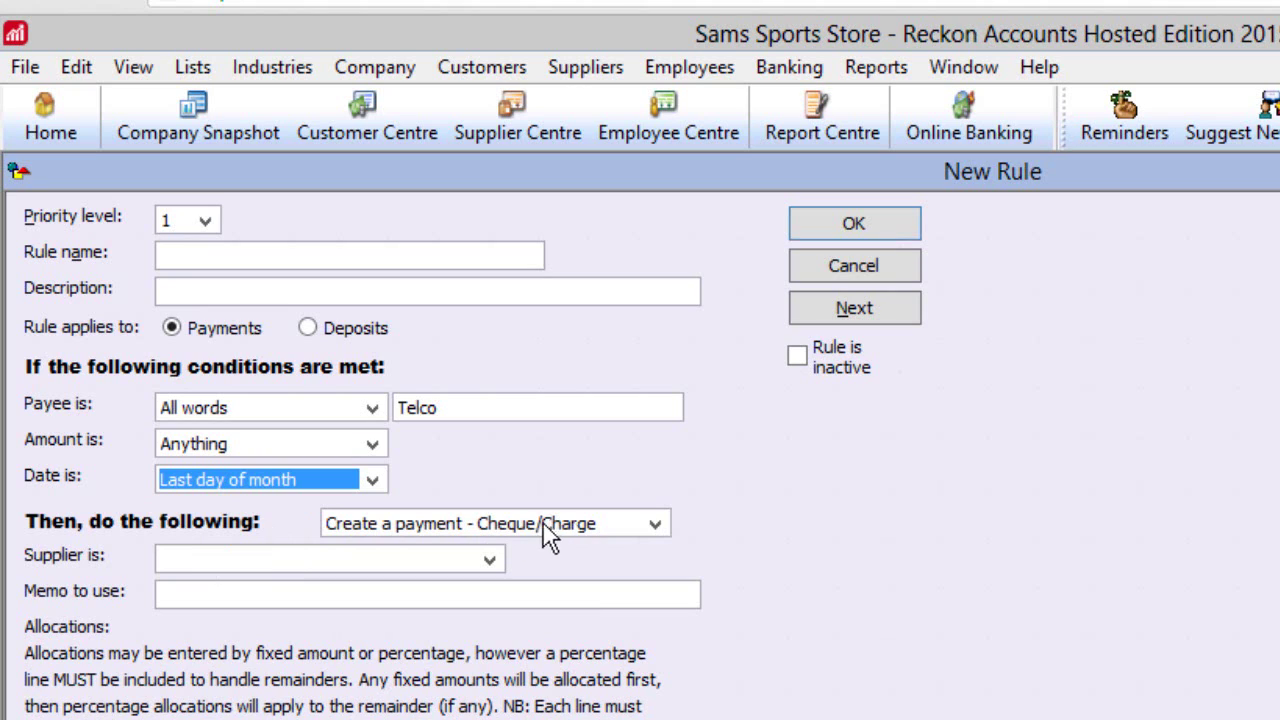
# Step: Keep the Cheque/Charge payment action, choose supplier Telco Ltd, and begin the first allocation line
pyautogui.click(655, 528)
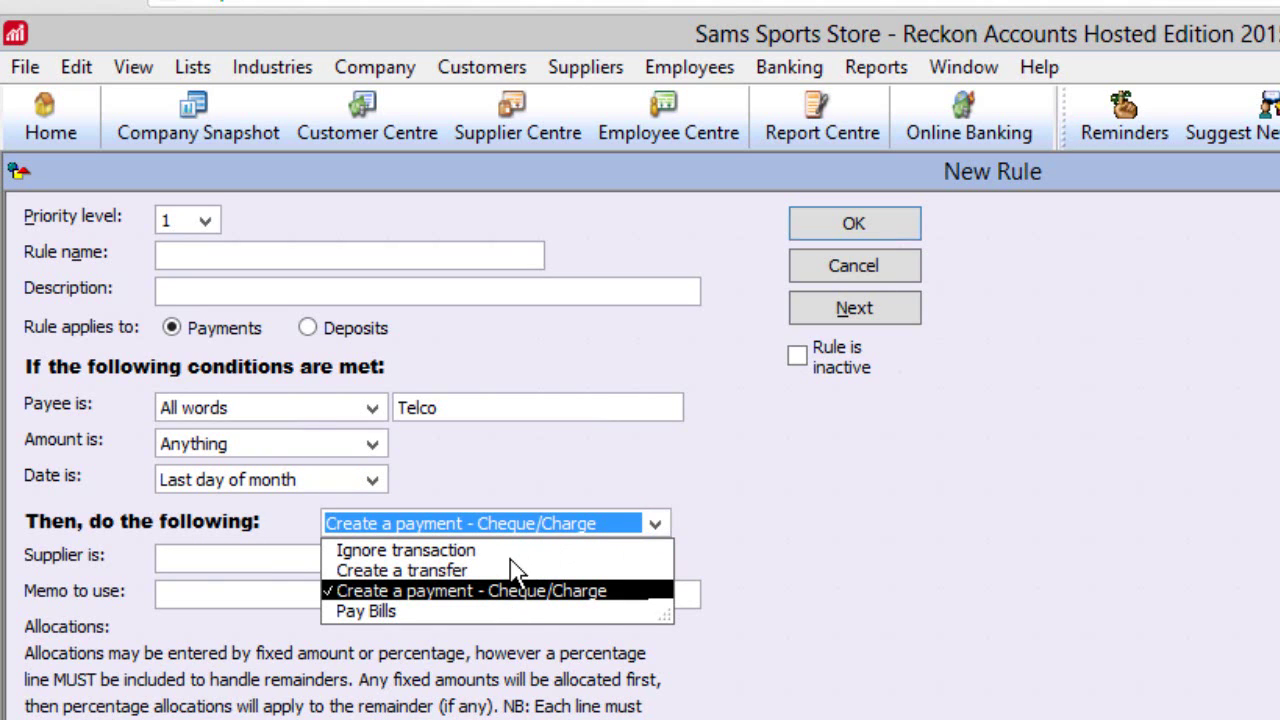
pyautogui.click(520, 596)
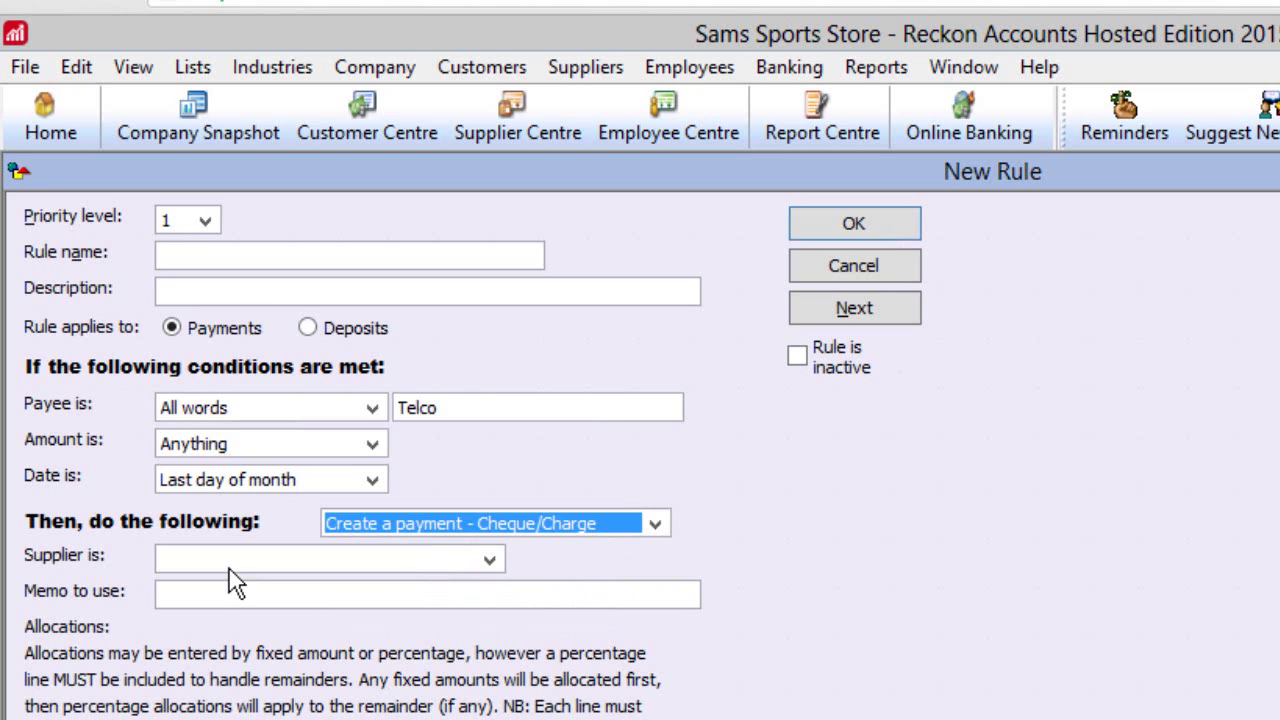
pyautogui.click(490, 562)
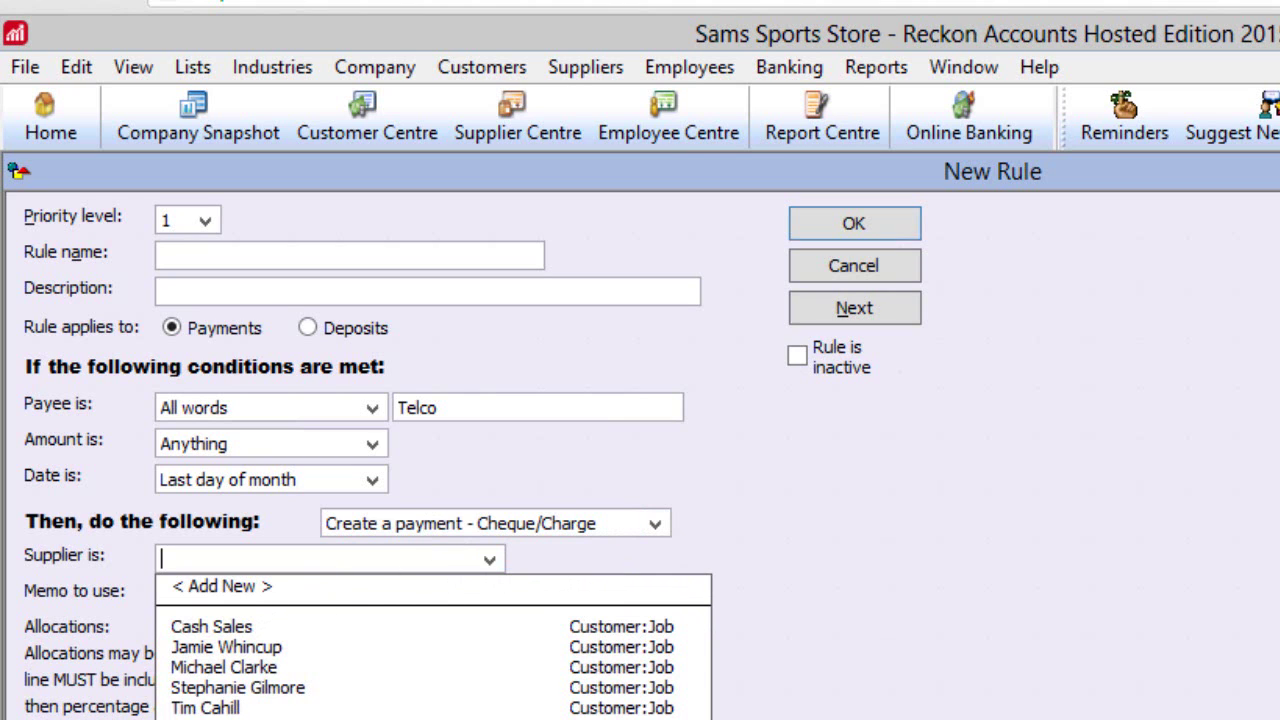
pyautogui.click(220, 715)
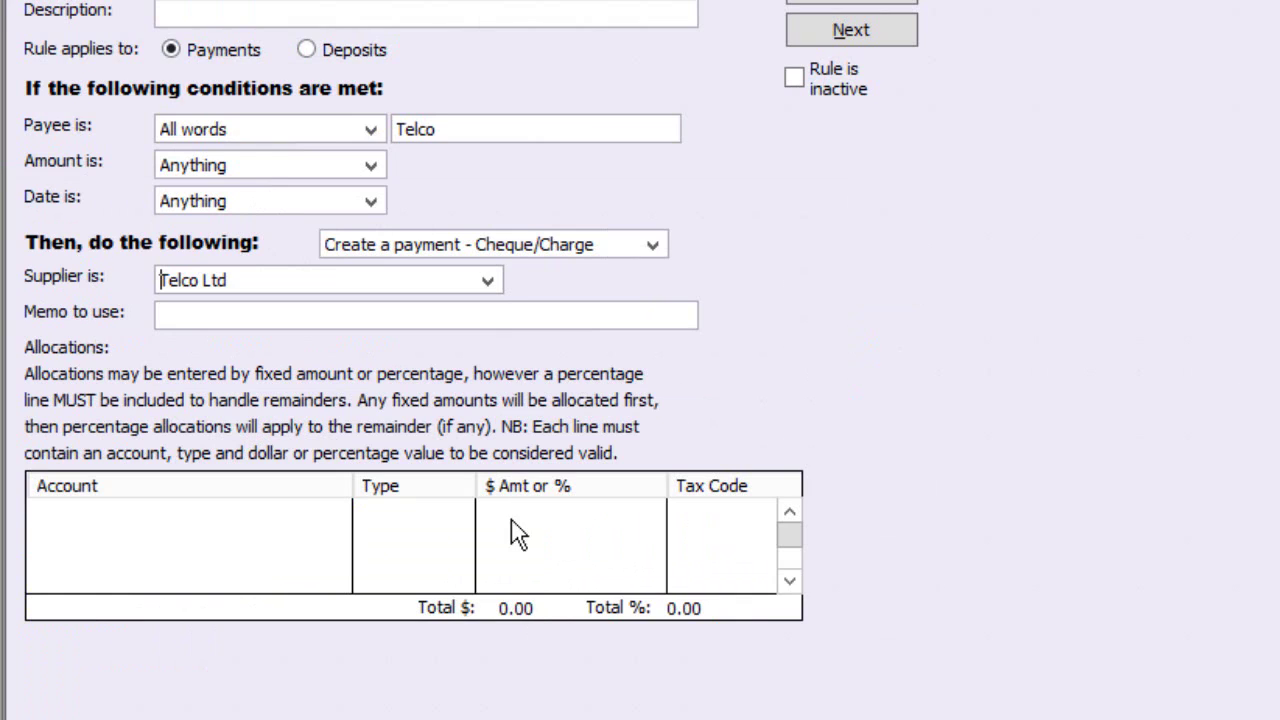
pyautogui.click(331, 510)
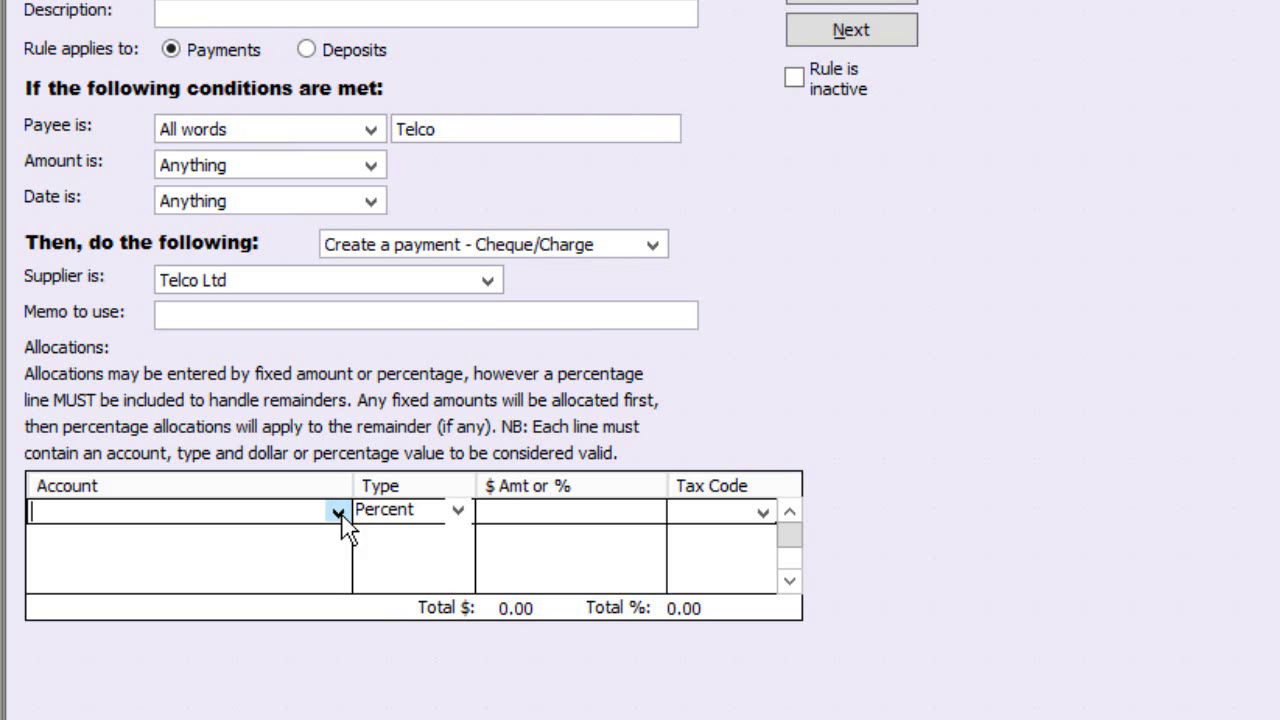
# Step: Allocate a fixed $30.00 to Telephone:Connection with NCG tax code
pyautogui.click(338, 512)
pyautogui.scroll(-10, 630, 428)
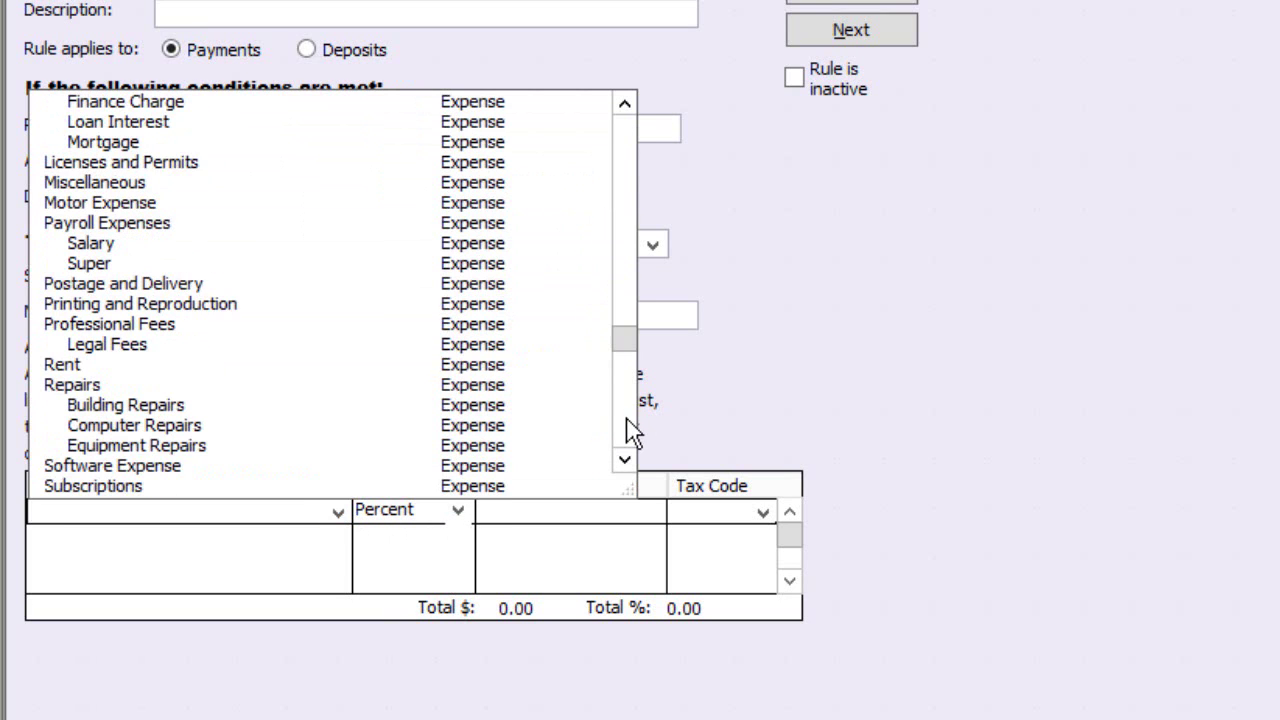
pyautogui.scroll(-6, 630, 428)
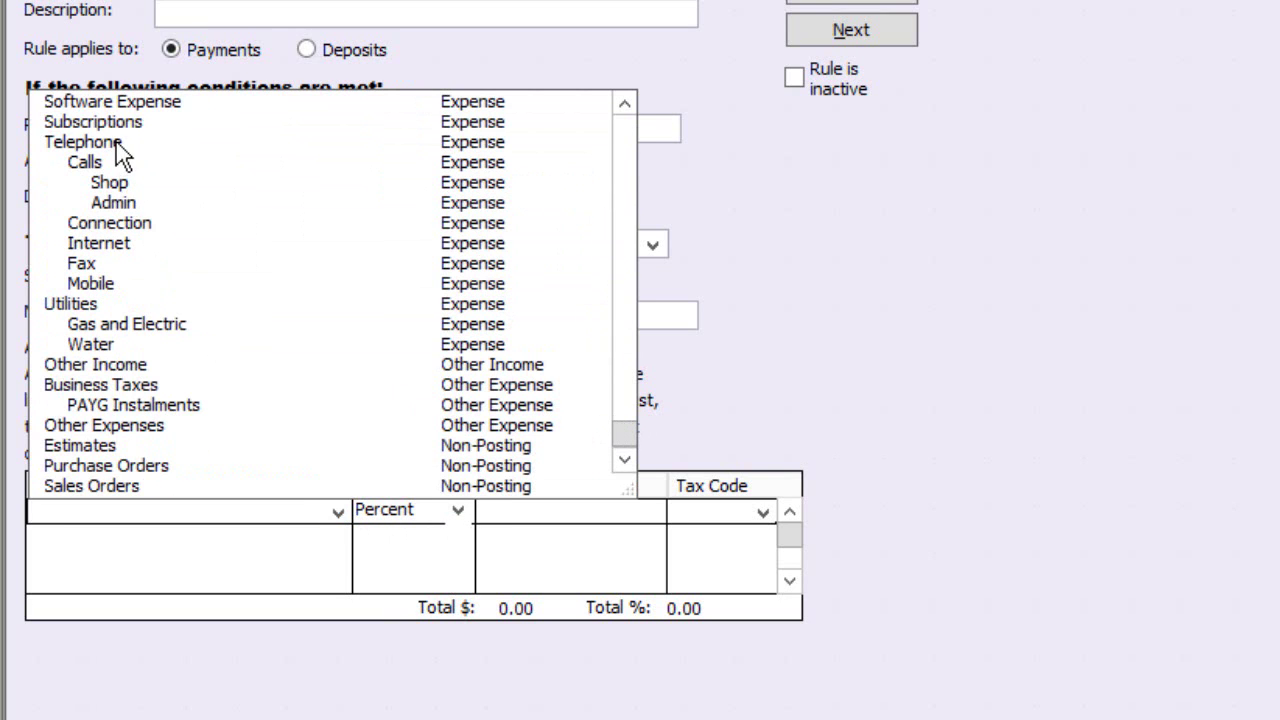
pyautogui.click(122, 225)
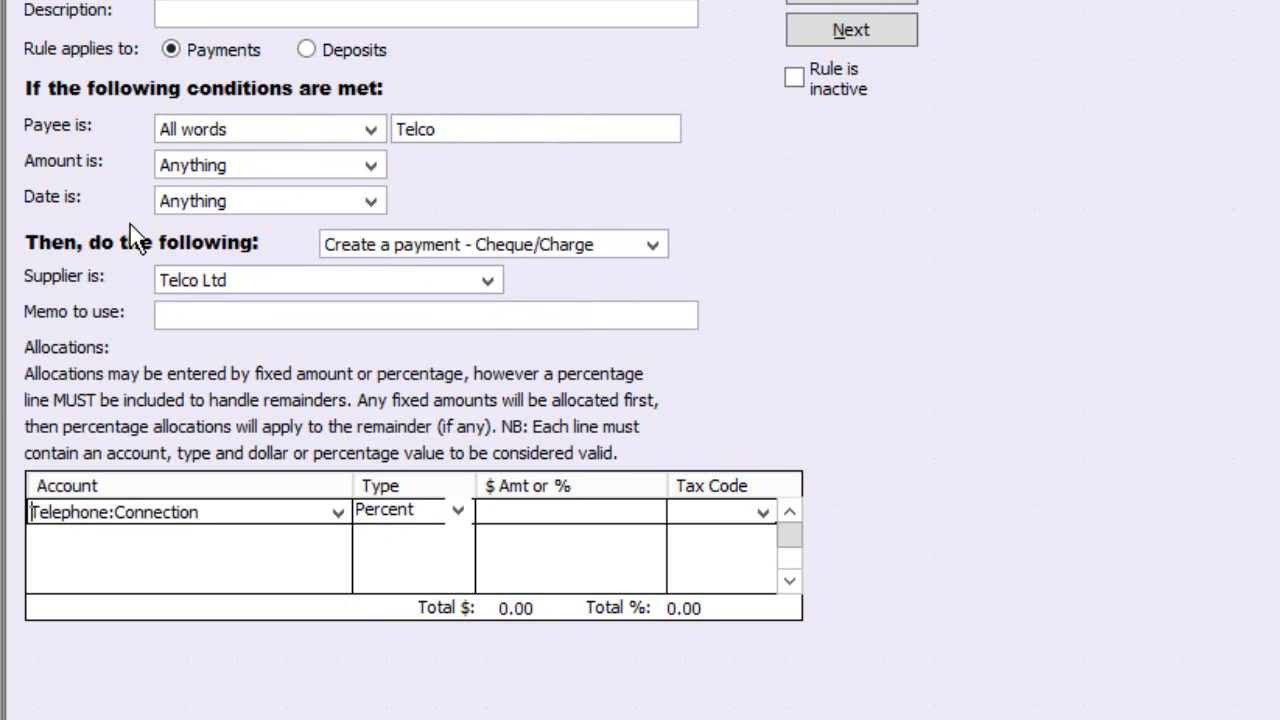
pyautogui.click(457, 511)
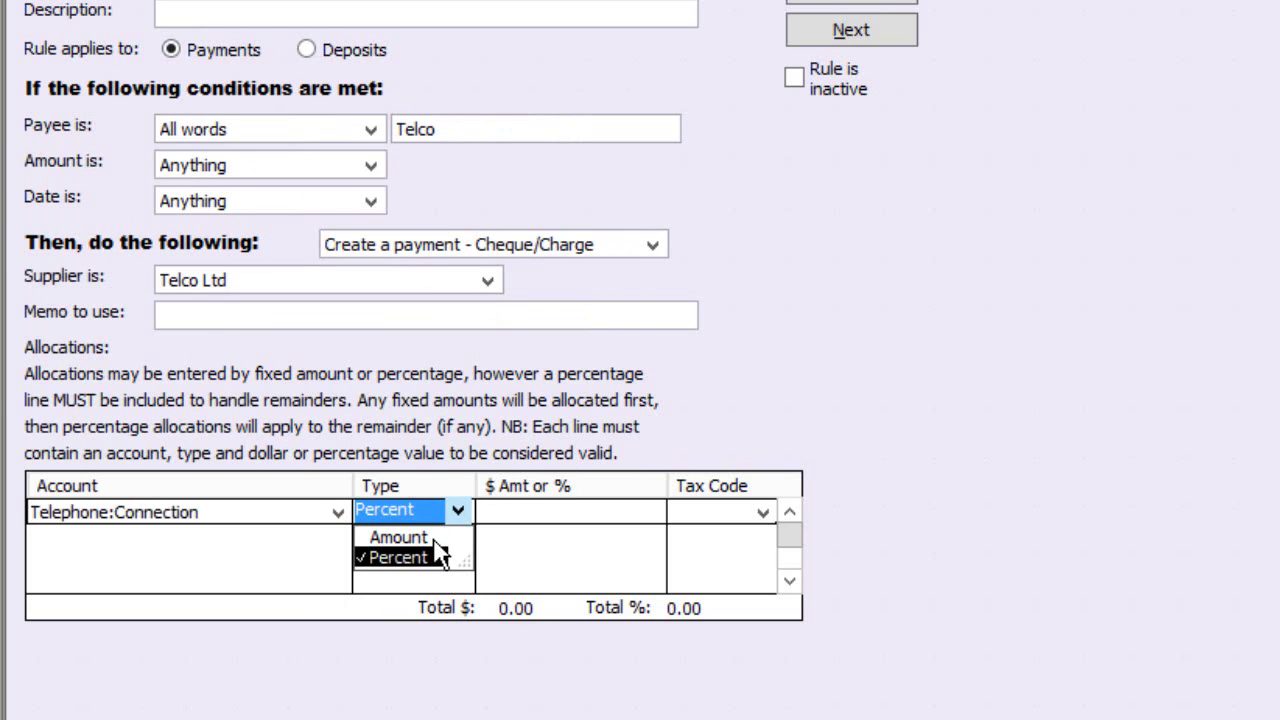
pyautogui.click(428, 540)
pyautogui.click(619, 514)
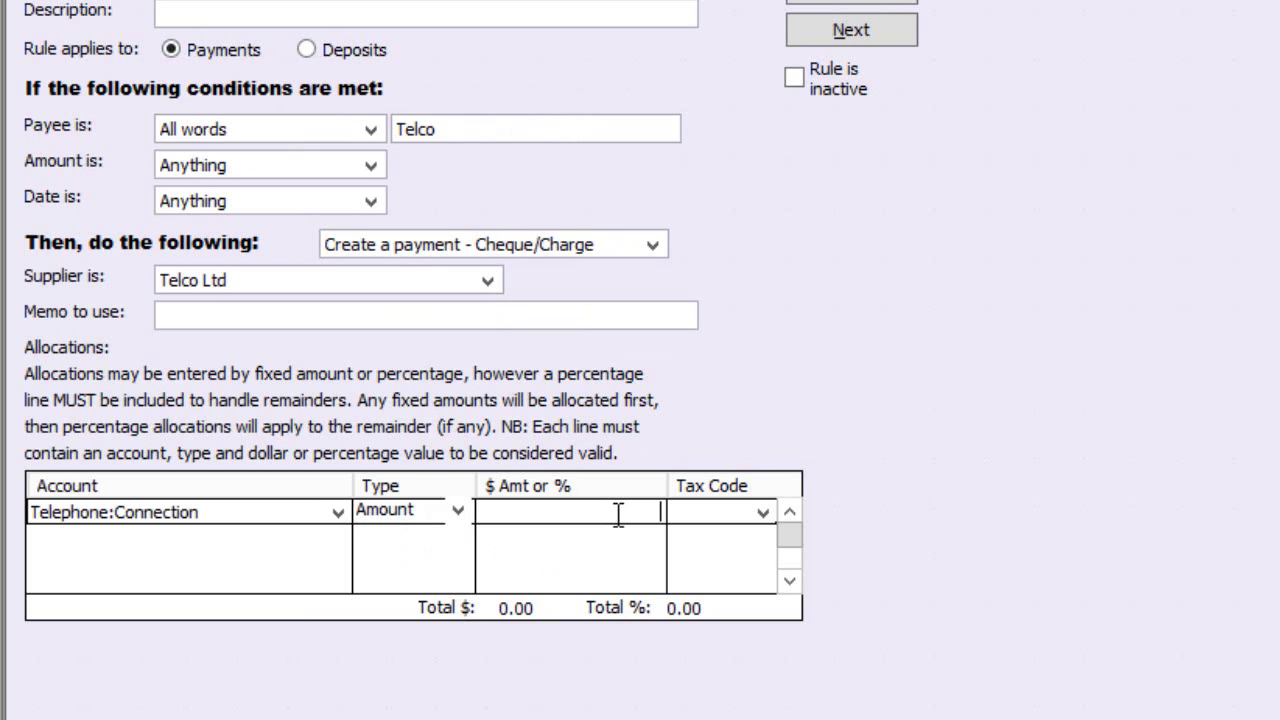
pyautogui.write('30.00')
pyautogui.click(764, 513)
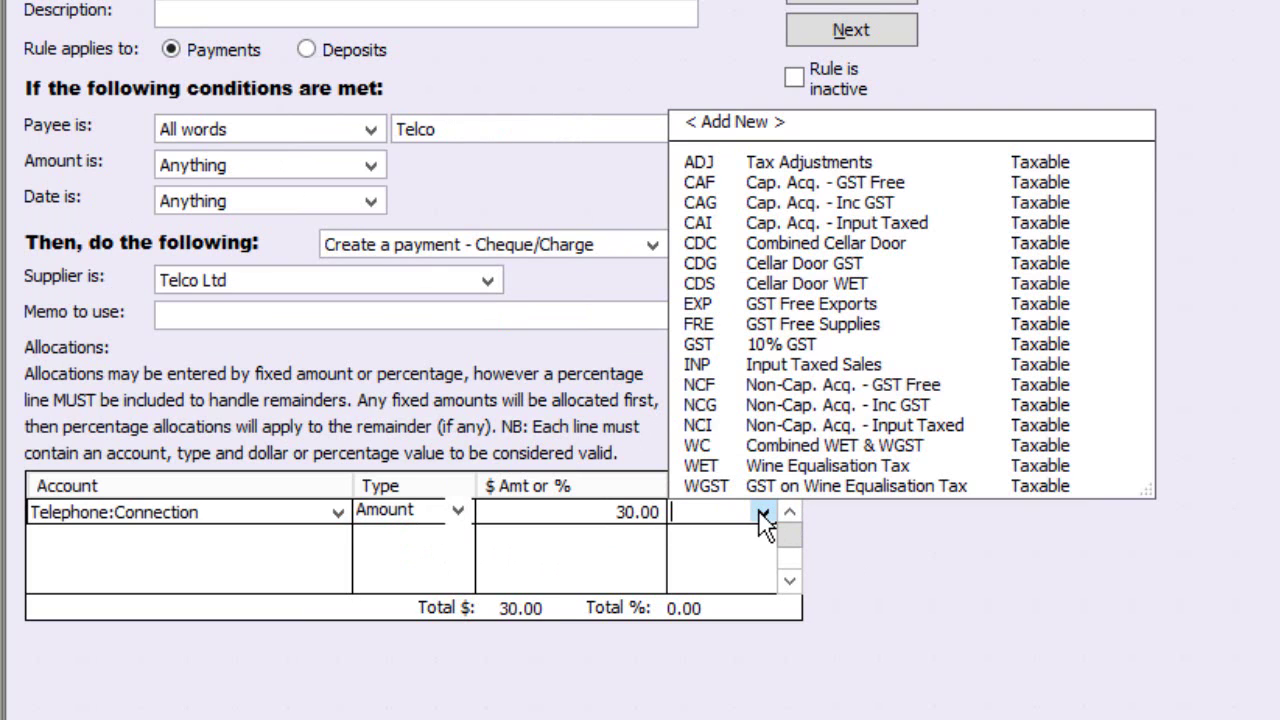
pyautogui.click(708, 405)
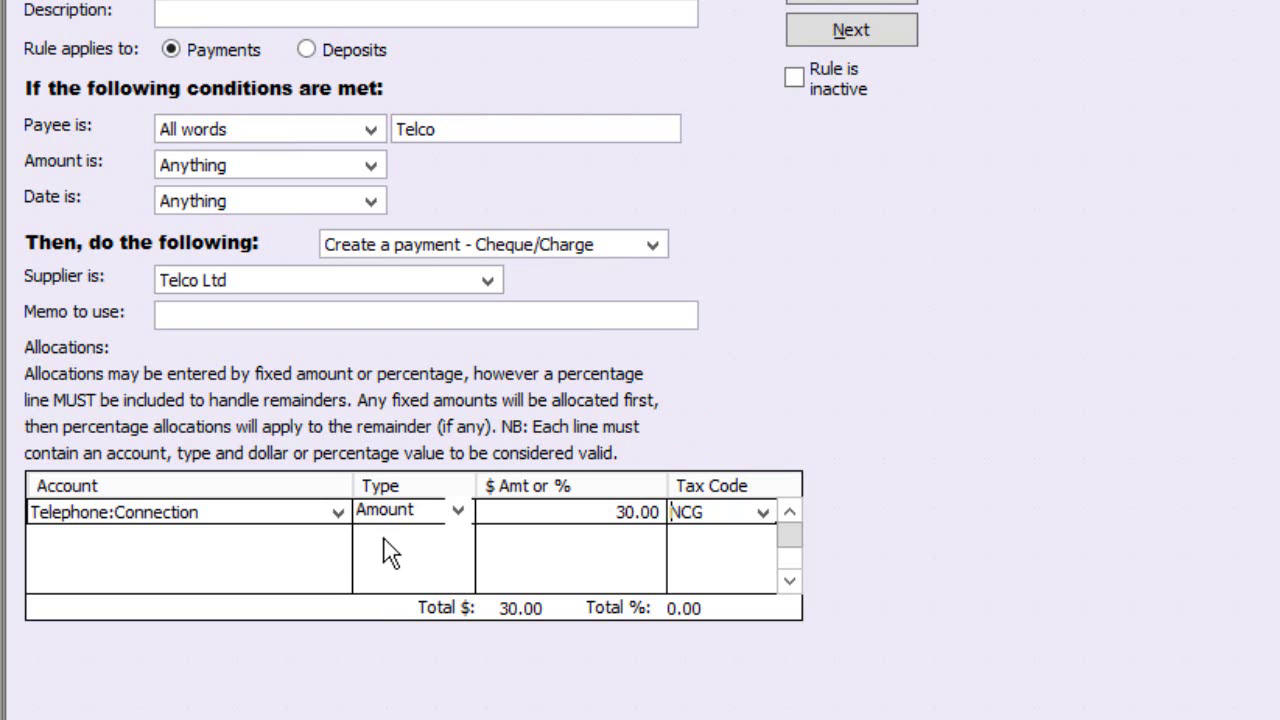
# Step: Add a Telephone:Internet allocation of fixed $100.00 with NCG tax code
pyautogui.click(341, 538)
pyautogui.click(341, 540)
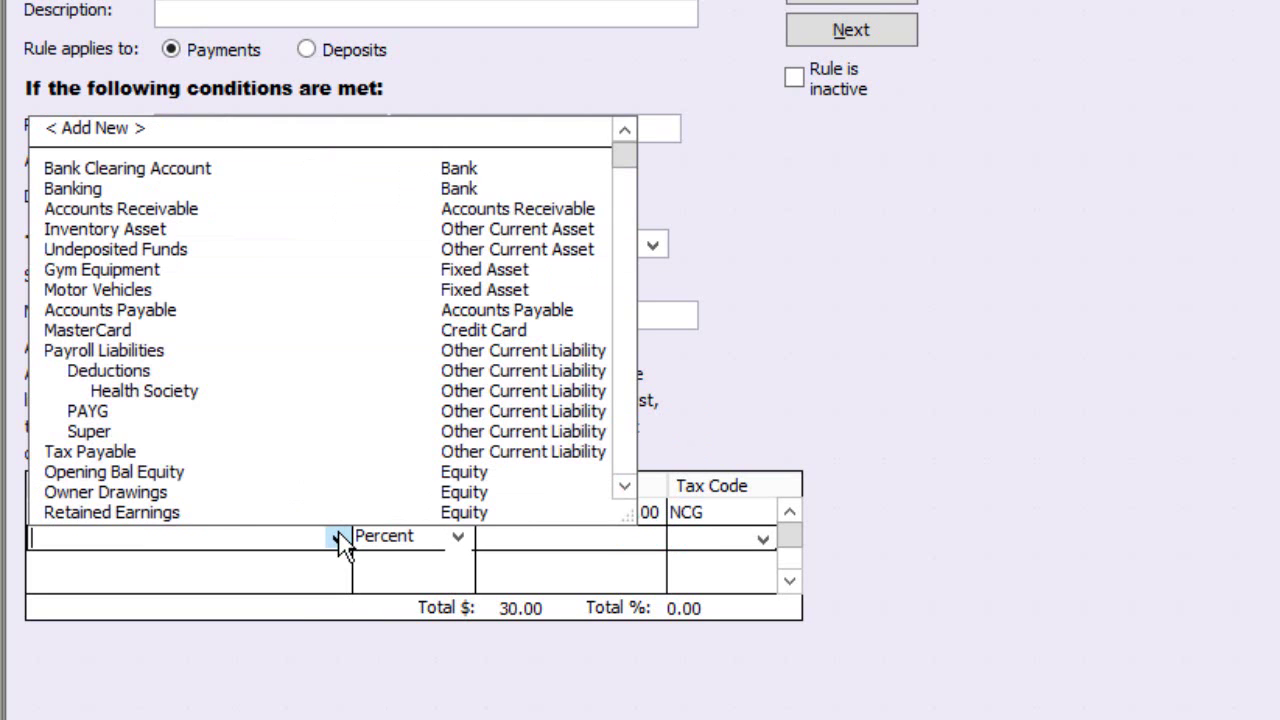
pyautogui.scroll(-10, 620, 450)
pyautogui.scroll(-8, 620, 450)
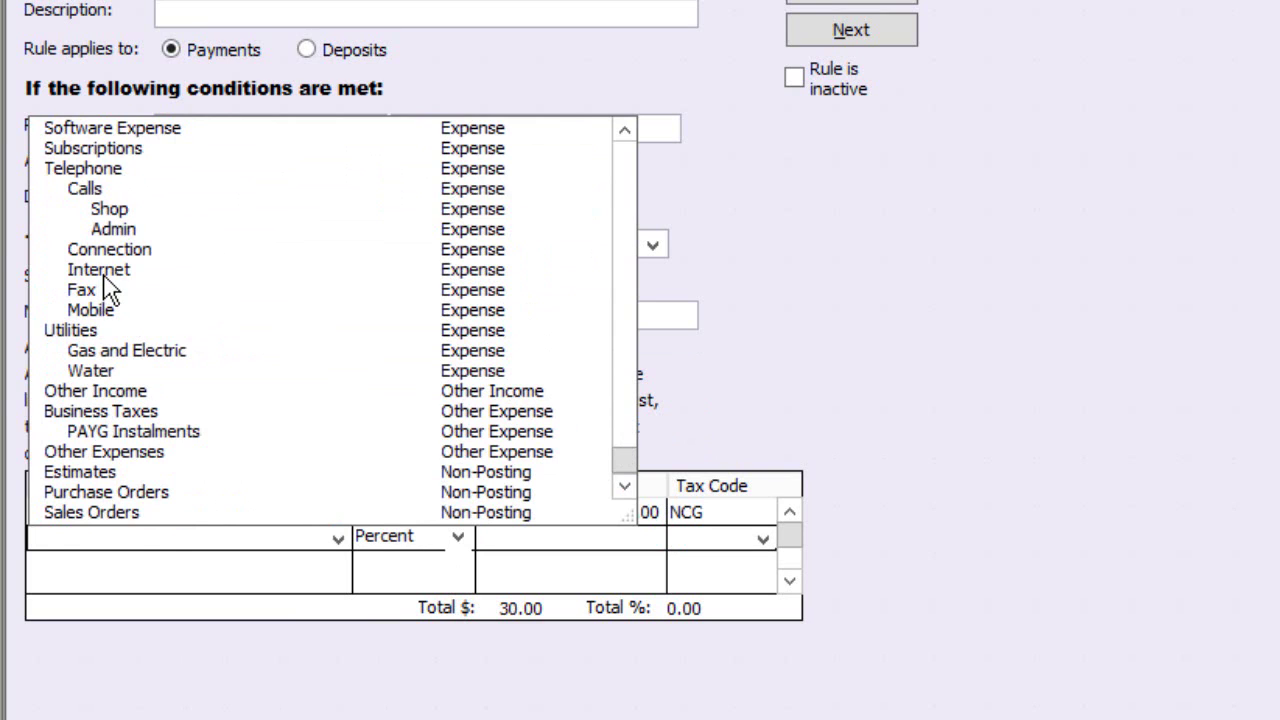
pyautogui.click(104, 277)
pyautogui.click(458, 538)
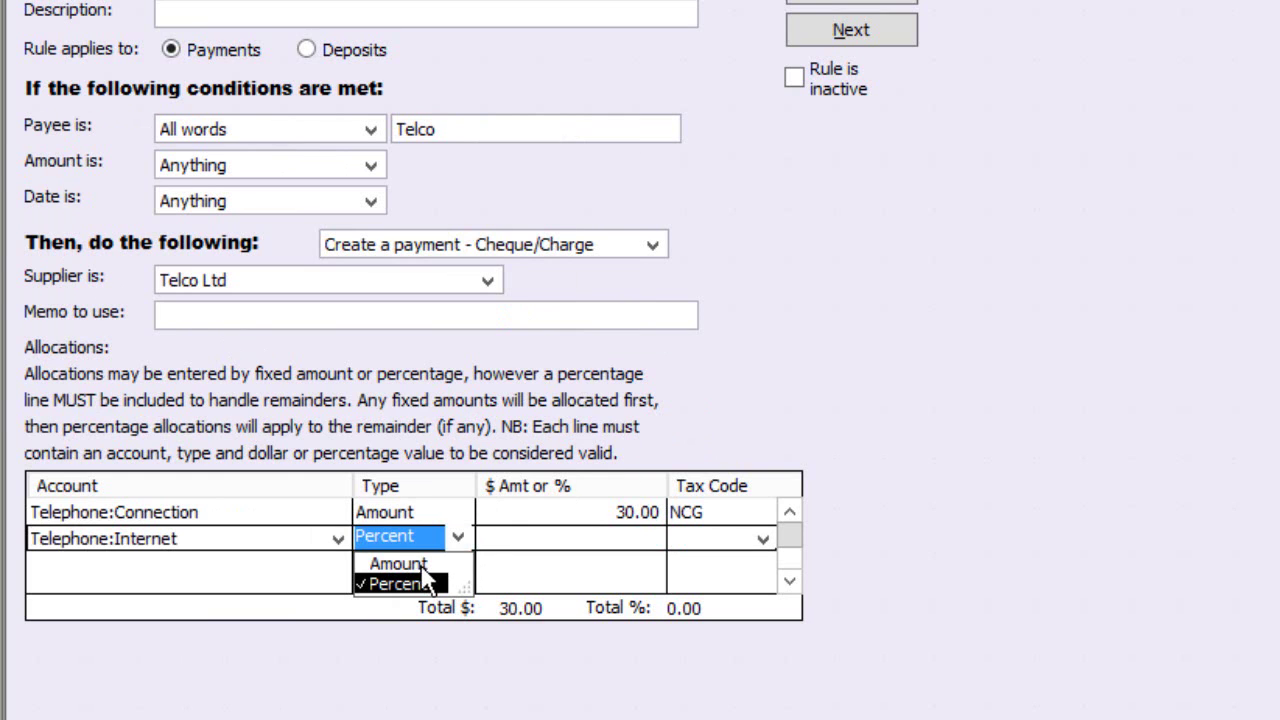
pyautogui.click(400, 564)
pyautogui.click(624, 541)
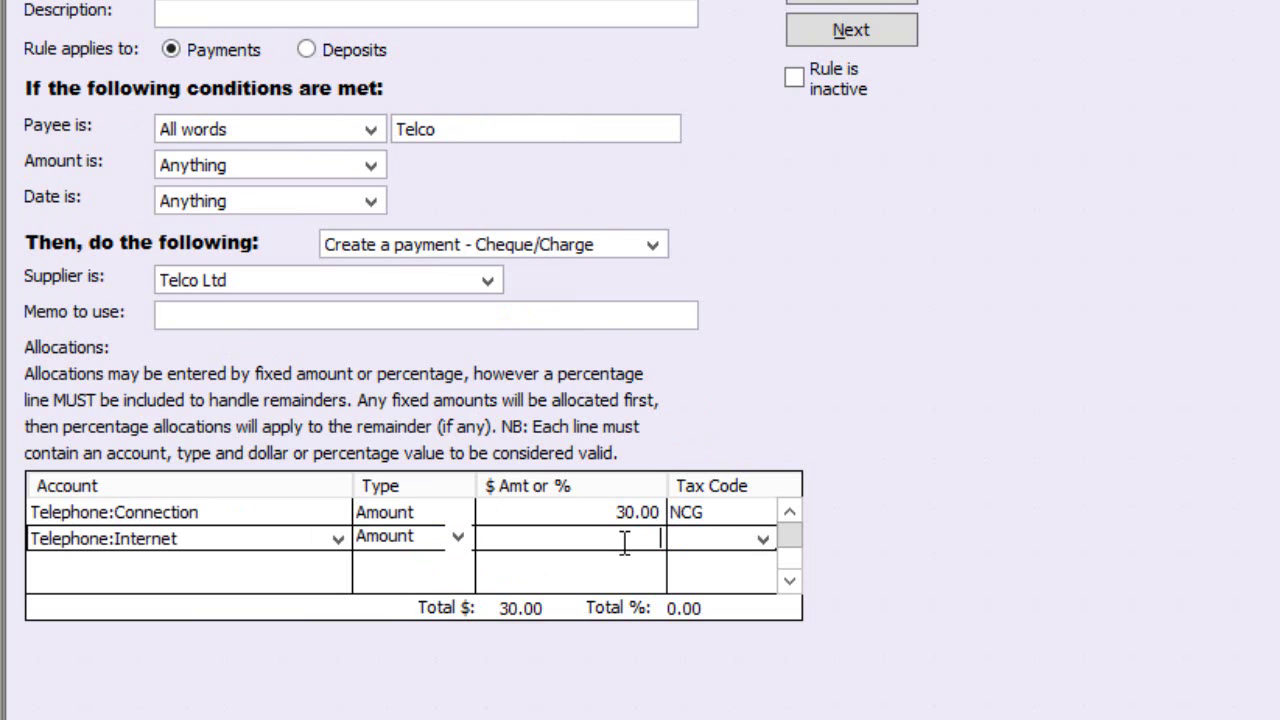
pyautogui.write('100.00')
pyautogui.click(763, 539)
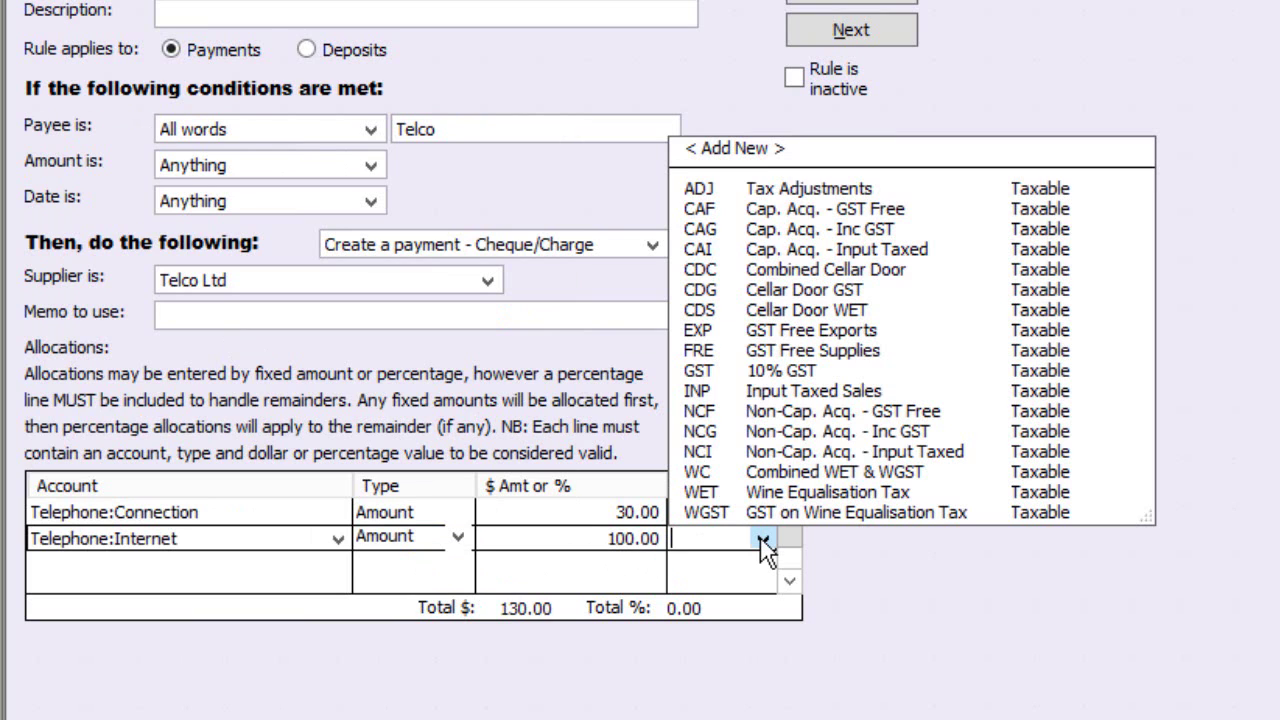
pyautogui.click(701, 431)
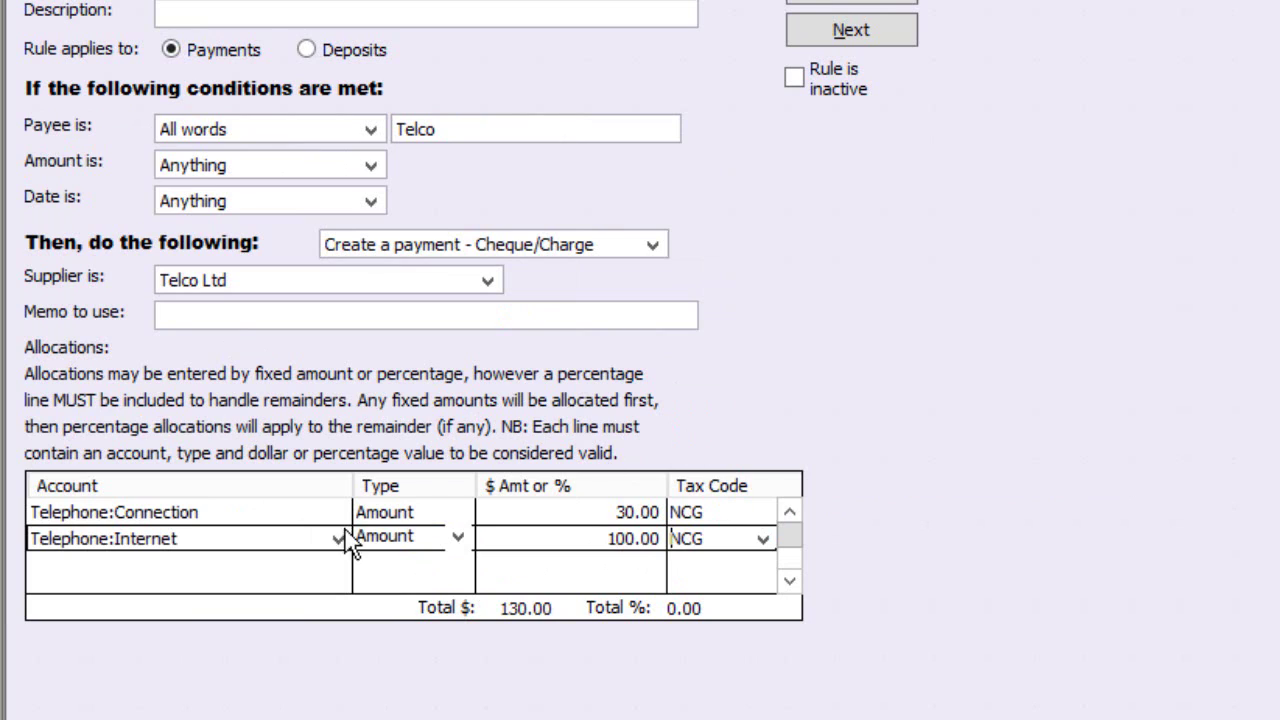
# Step: Add a Telephone:Calls:Admin allocation of 70 percent with NCG tax code
pyautogui.click(304, 563)
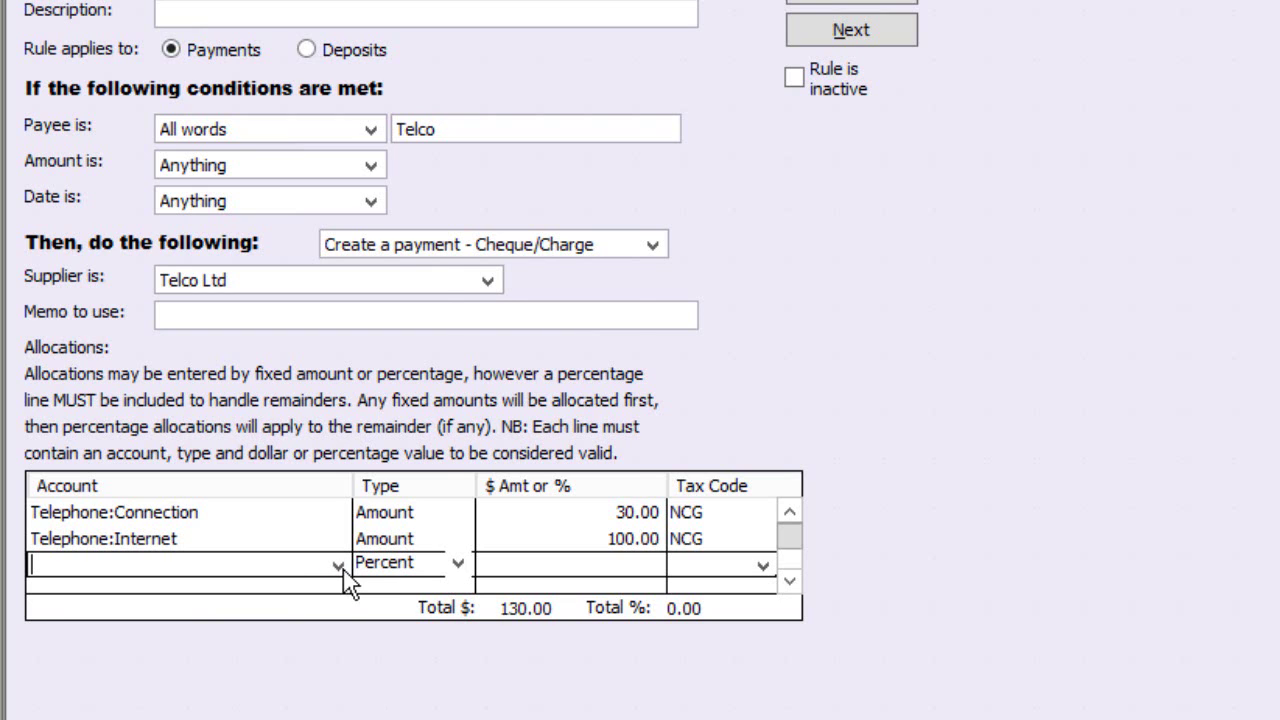
pyautogui.click(339, 565)
pyautogui.click(623, 486)
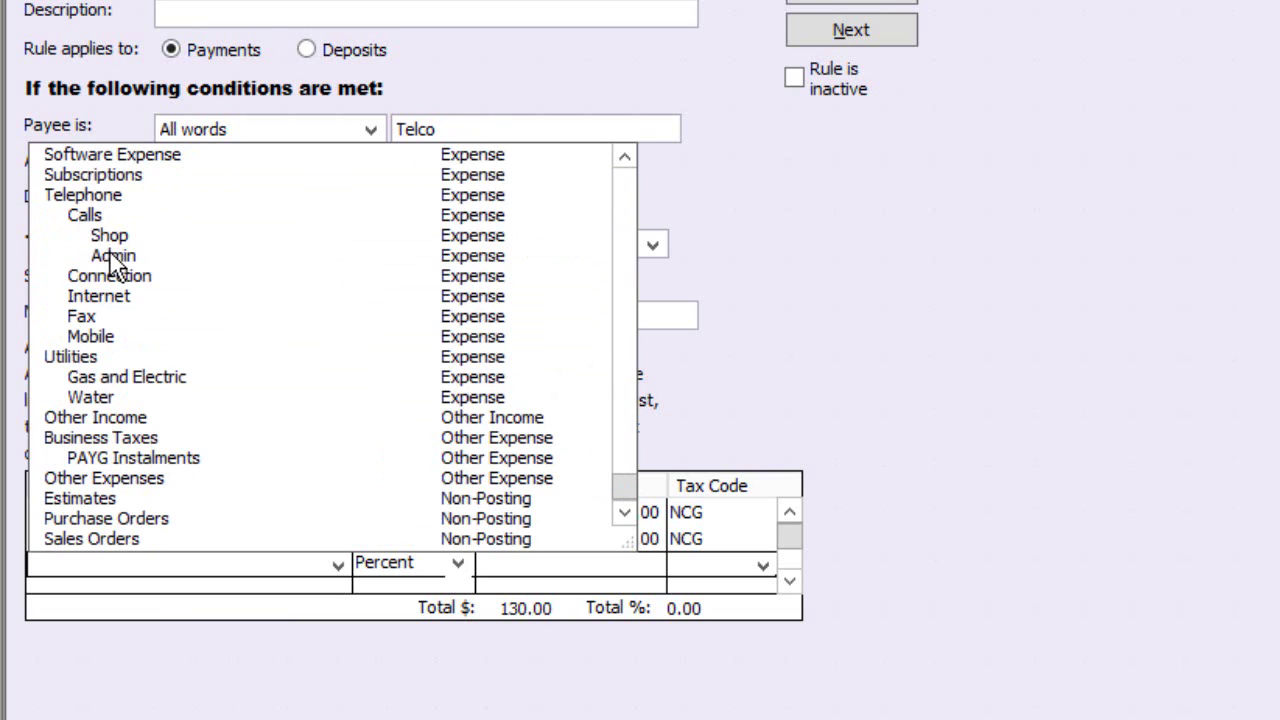
pyautogui.click(112, 256)
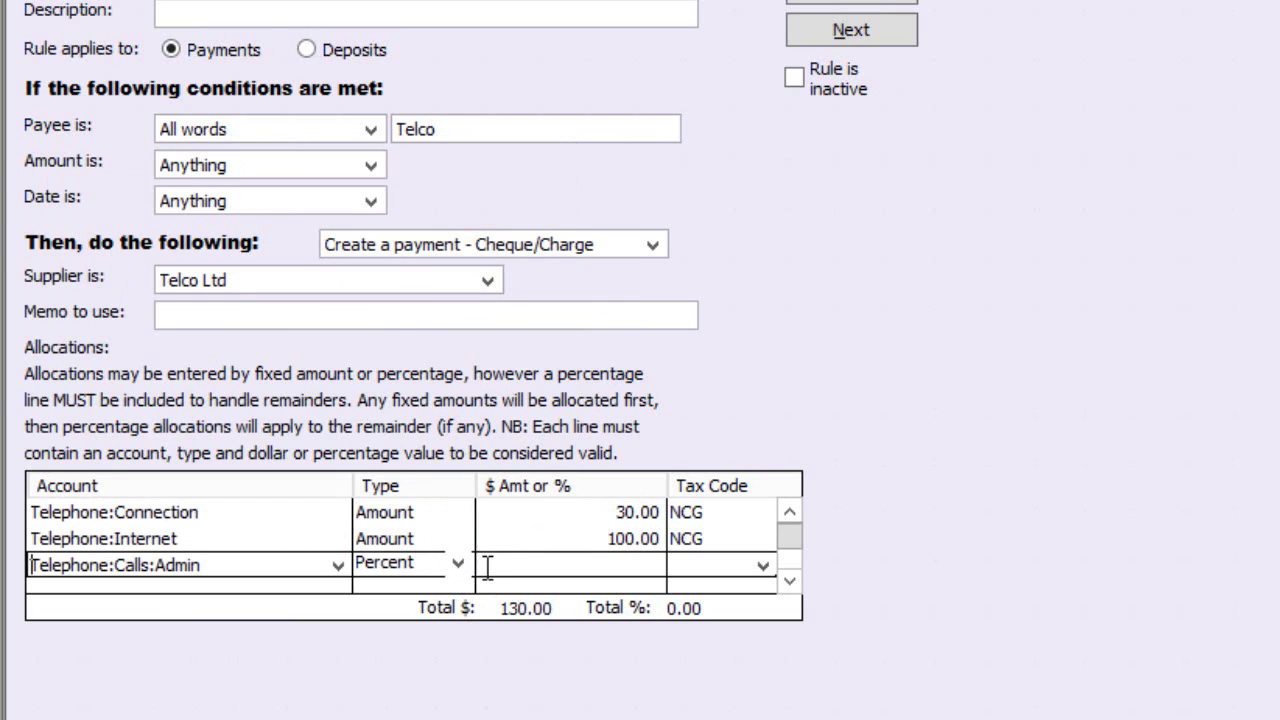
pyautogui.click(631, 565)
pyautogui.write('70')
pyautogui.click(763, 566)
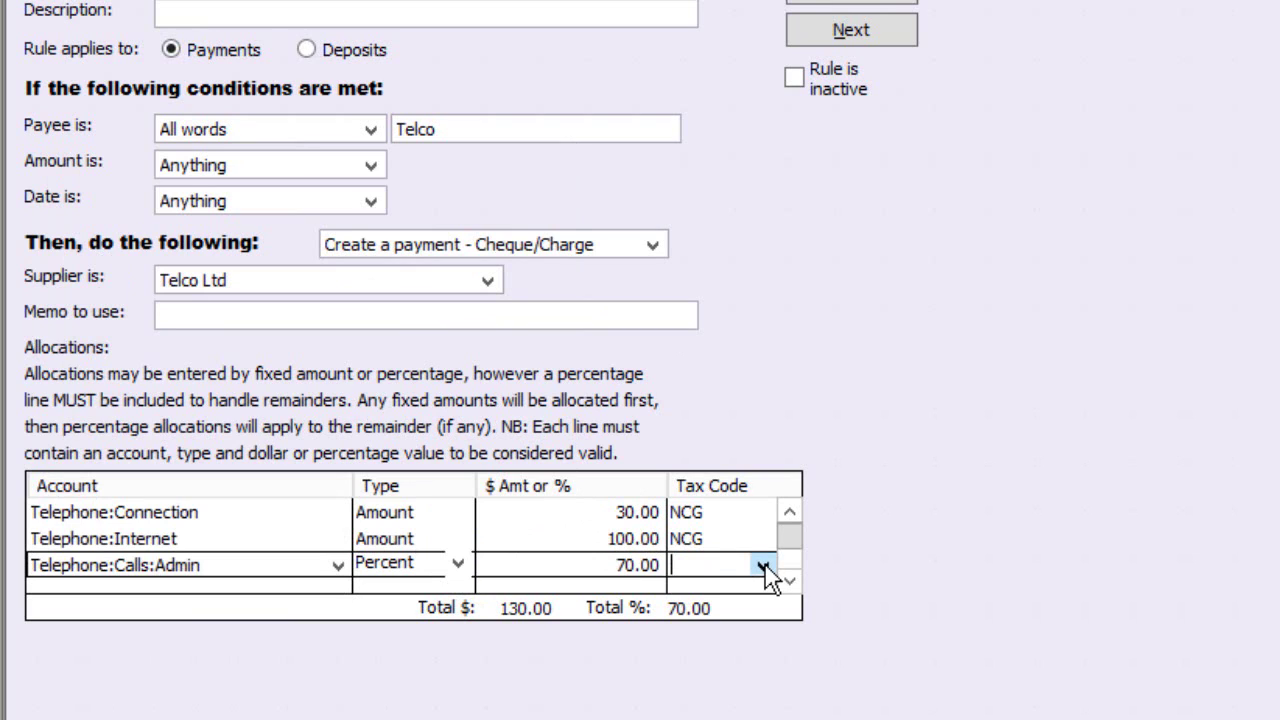
pyautogui.click(714, 457)
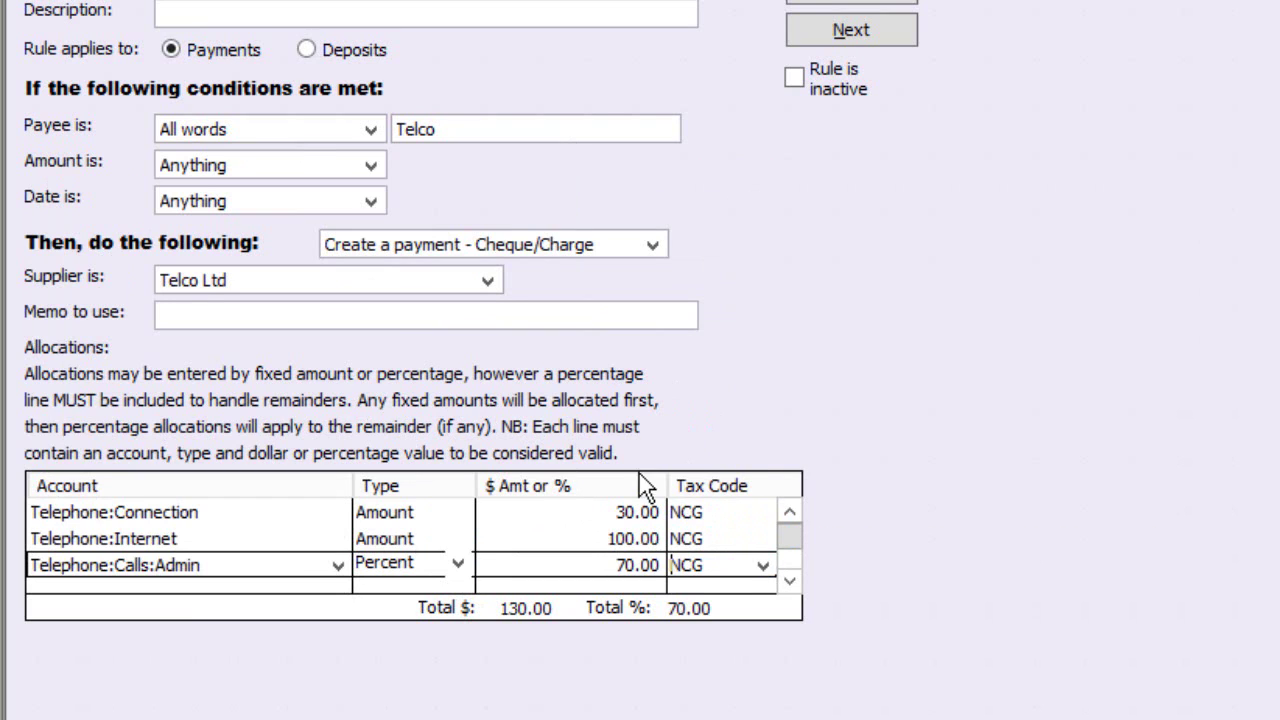
# Step: Add a Telephone:Calls:Shop allocation of 30 percent
pyautogui.click(317, 583)
pyautogui.click(338, 538)
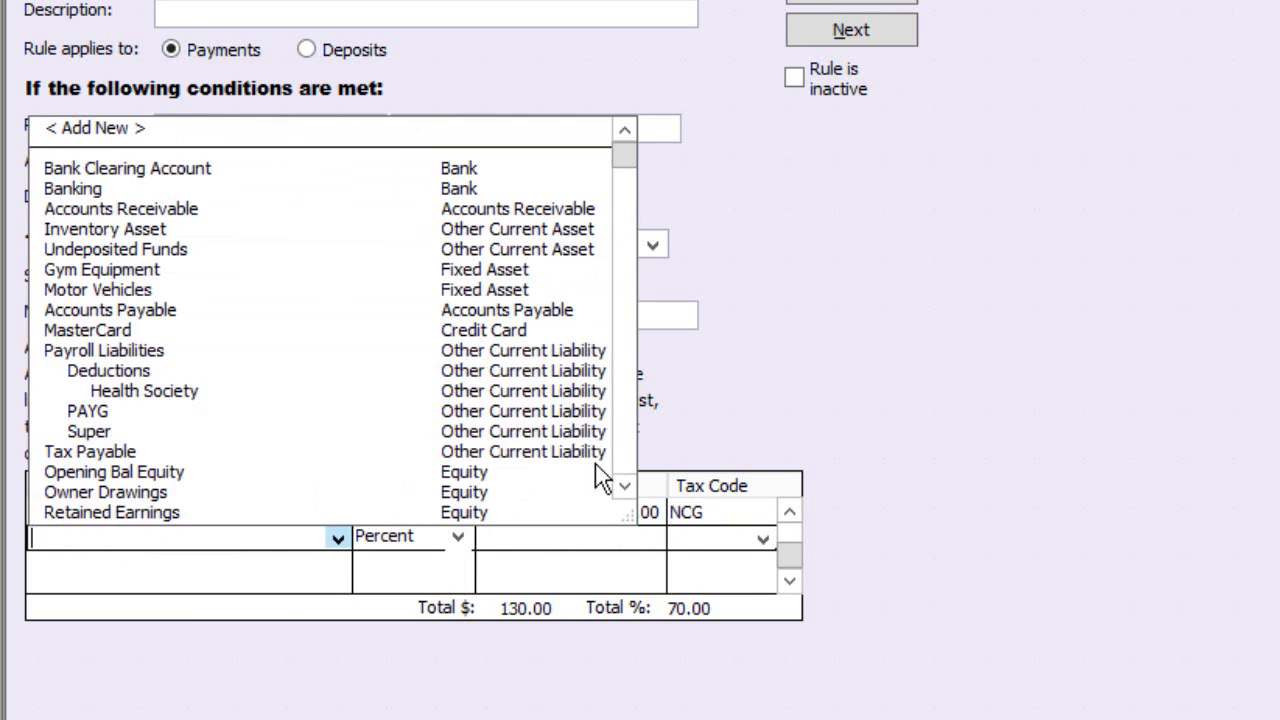
pyautogui.click(630, 480)
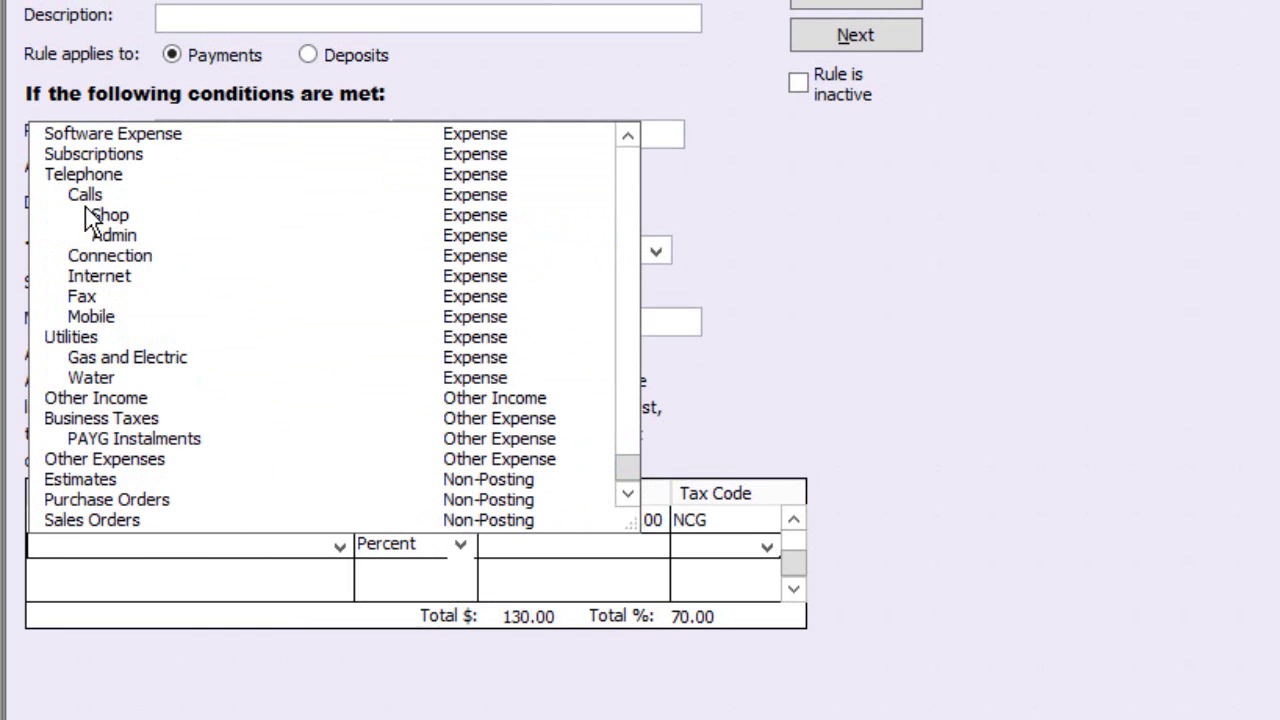
pyautogui.click(120, 214)
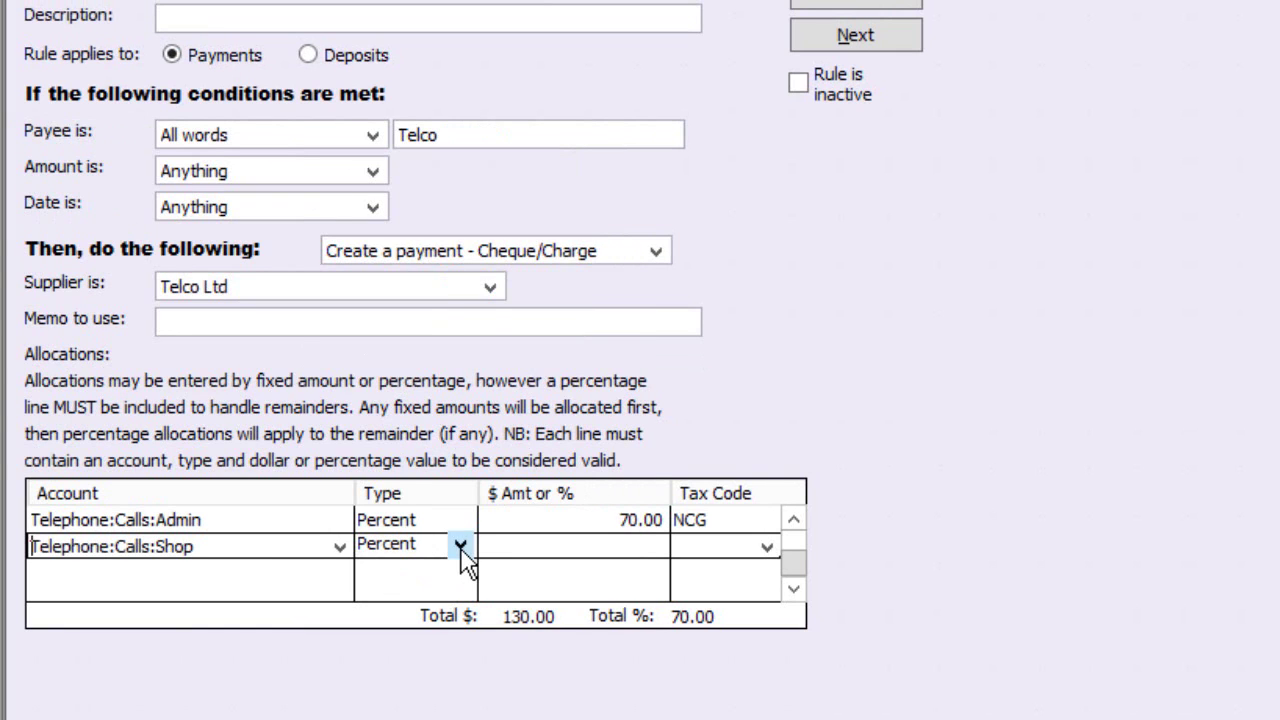
pyautogui.click(638, 548)
pyautogui.write('30.00')
pyautogui.press('Tab')
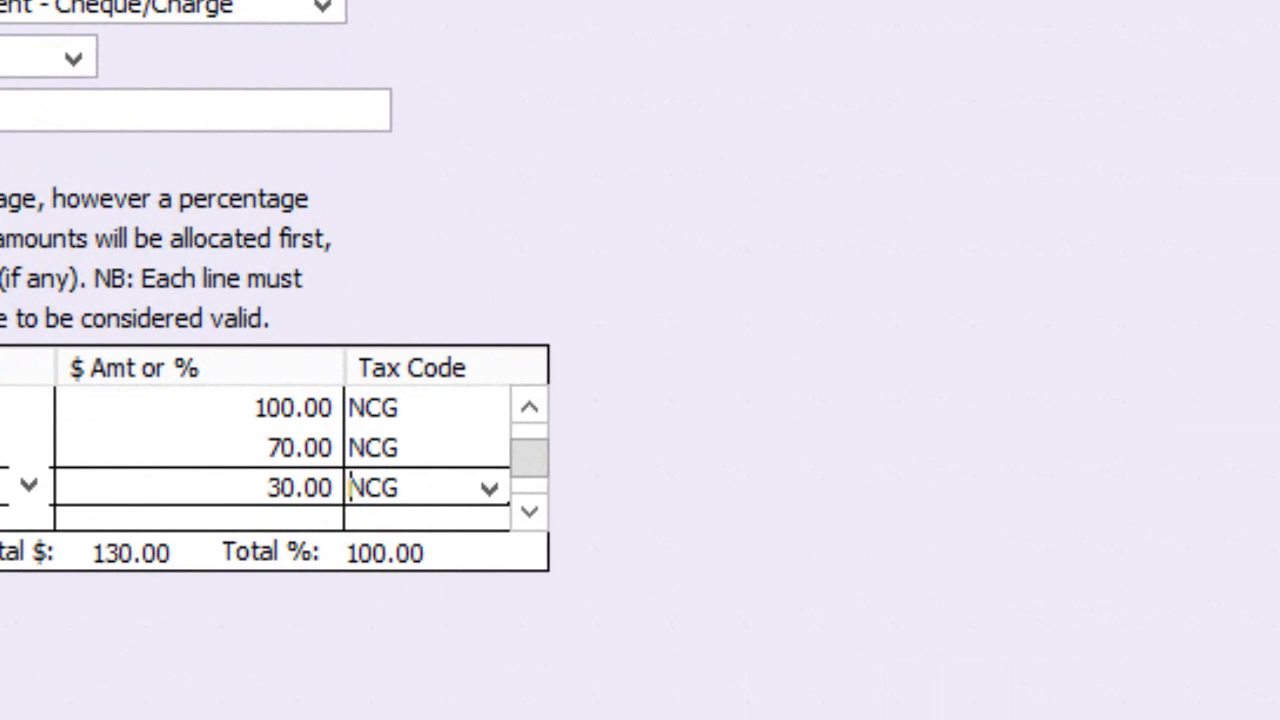
# Step: Name the rule 'Monthly Communications charge' with description 'Phone & Internet; Telco'
pyautogui.click(175, 253)
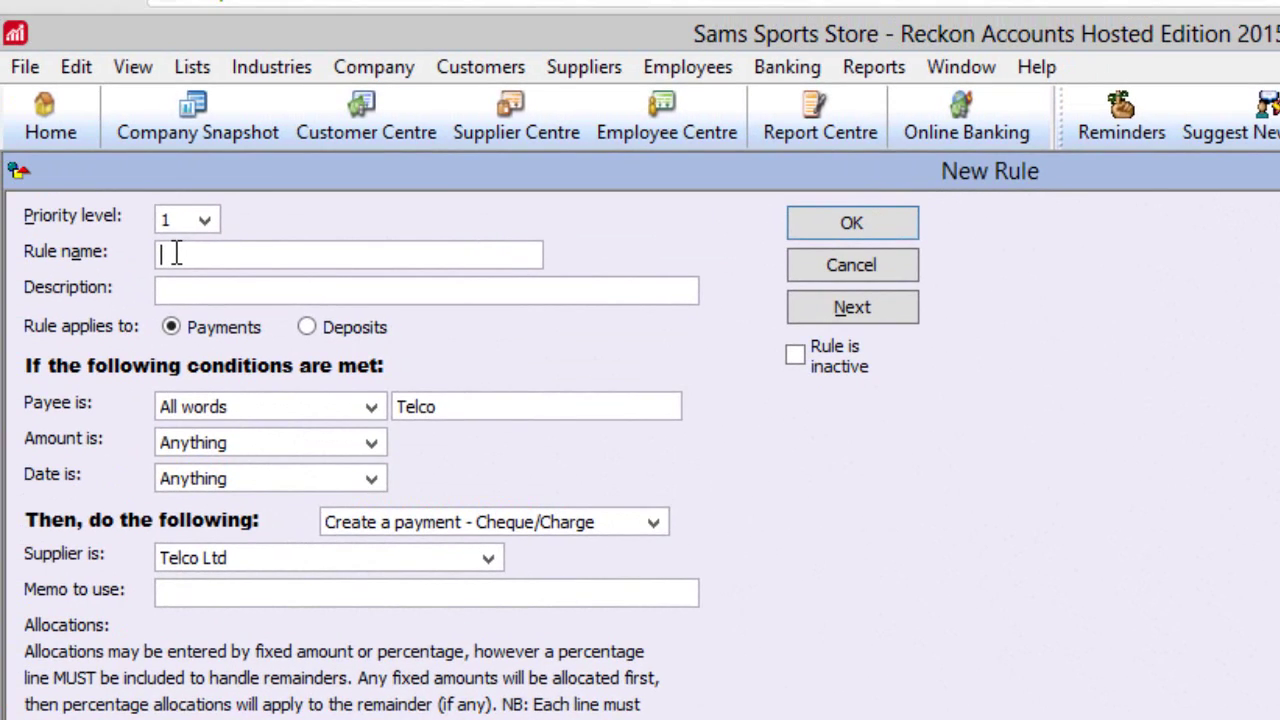
pyautogui.write('Monthly Co')
pyautogui.write('mmunications charge')
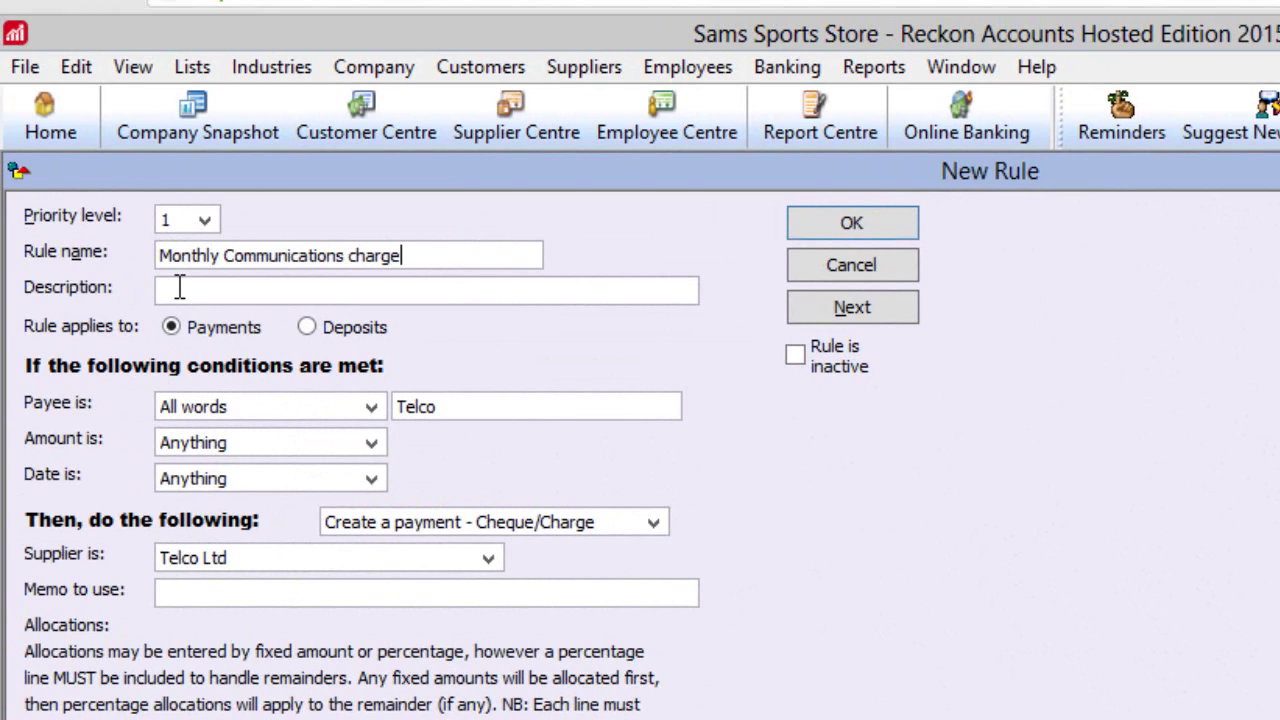
pyautogui.click(180, 289)
pyautogui.write('Phone ')
pyautogui.write('& Internet')
pyautogui.write(';')
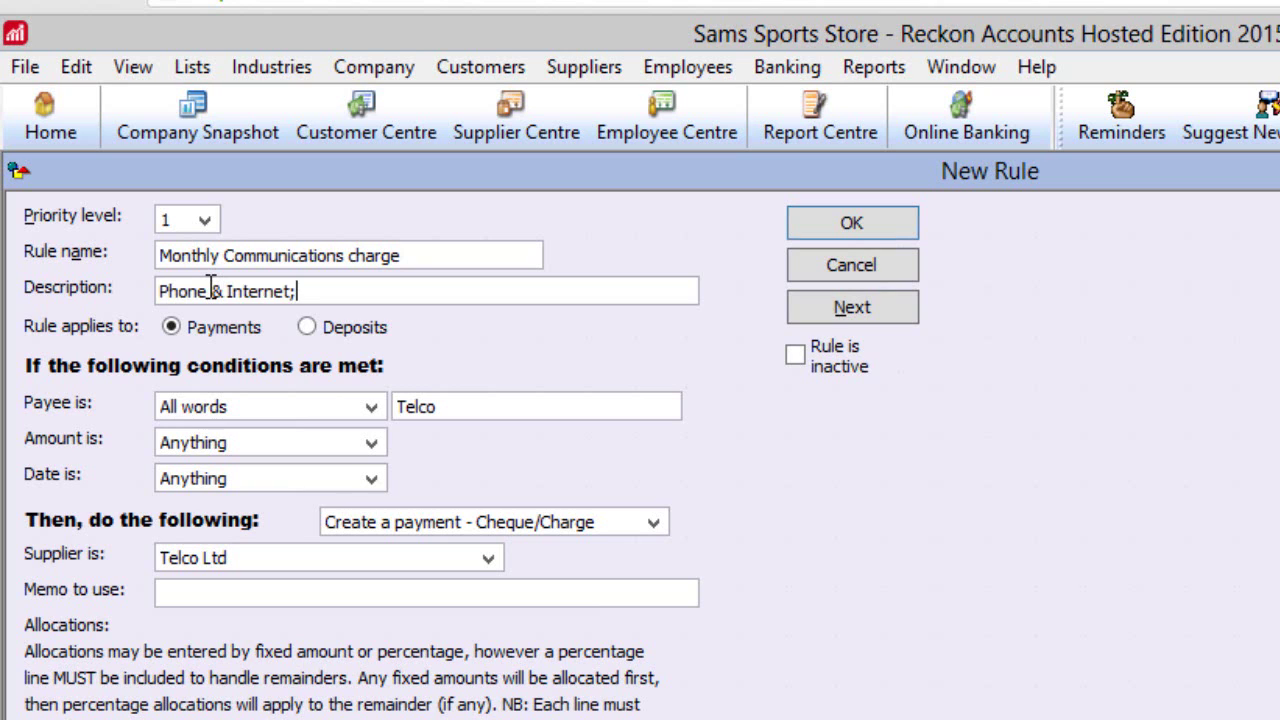
pyautogui.write(' |Telco')
pyautogui.click(304, 290)
pyautogui.press('BackSpace')
pyautogui.click(358, 291)
# Step: Save the new rule into the Transaction Rule List, then dismiss the Rule menu
pyautogui.hotkey('shift', 'Home')
pyautogui.press('Return')
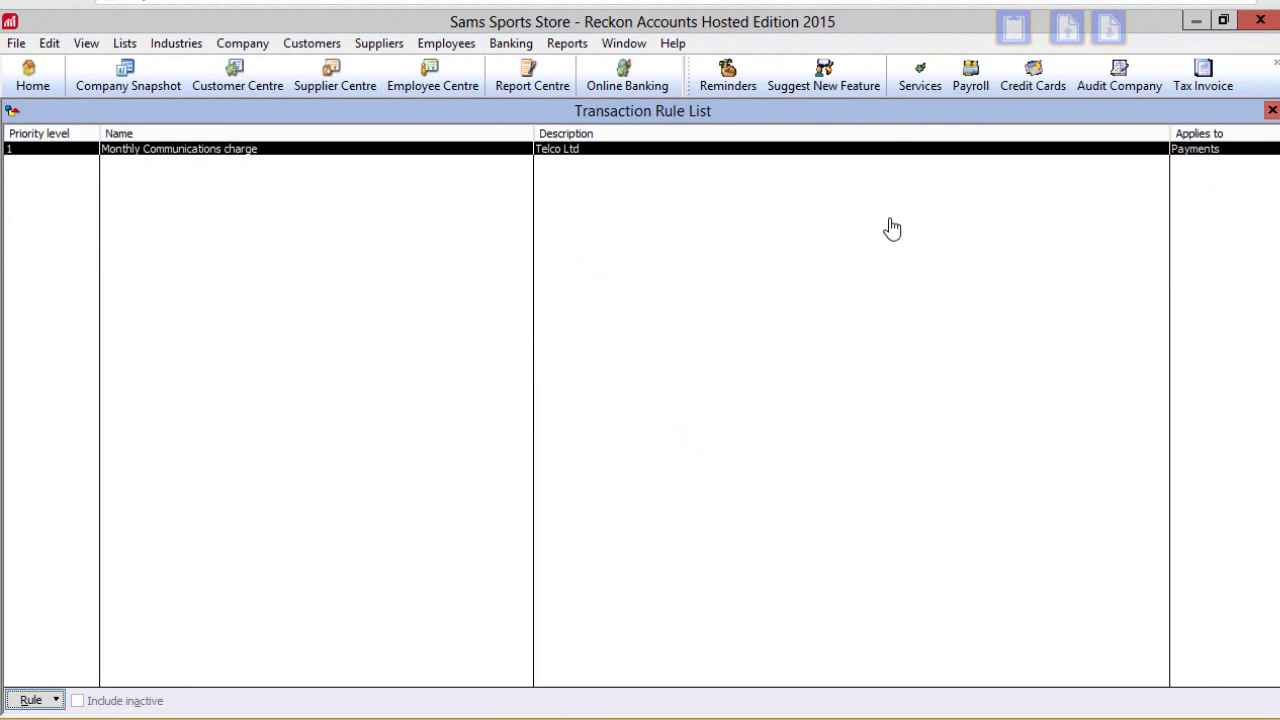
pyautogui.hotkey('alt', 'r')
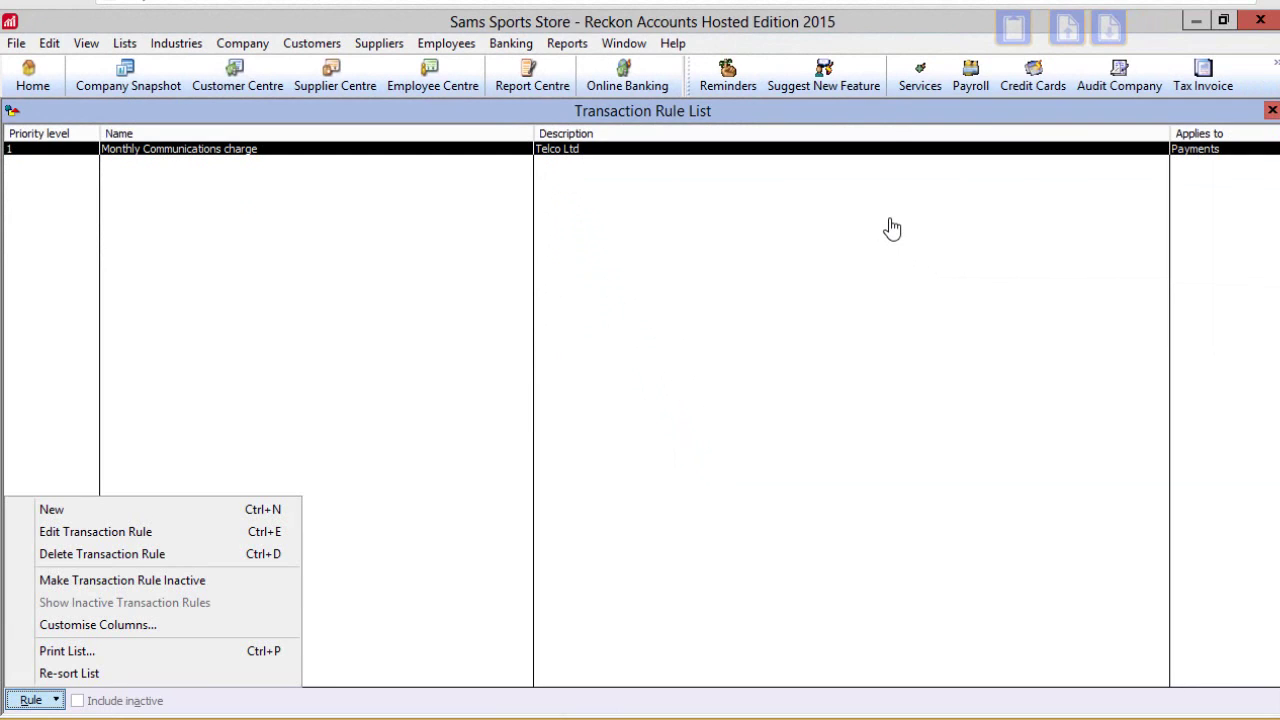
pyautogui.press('Down')
pyautogui.press('Down')
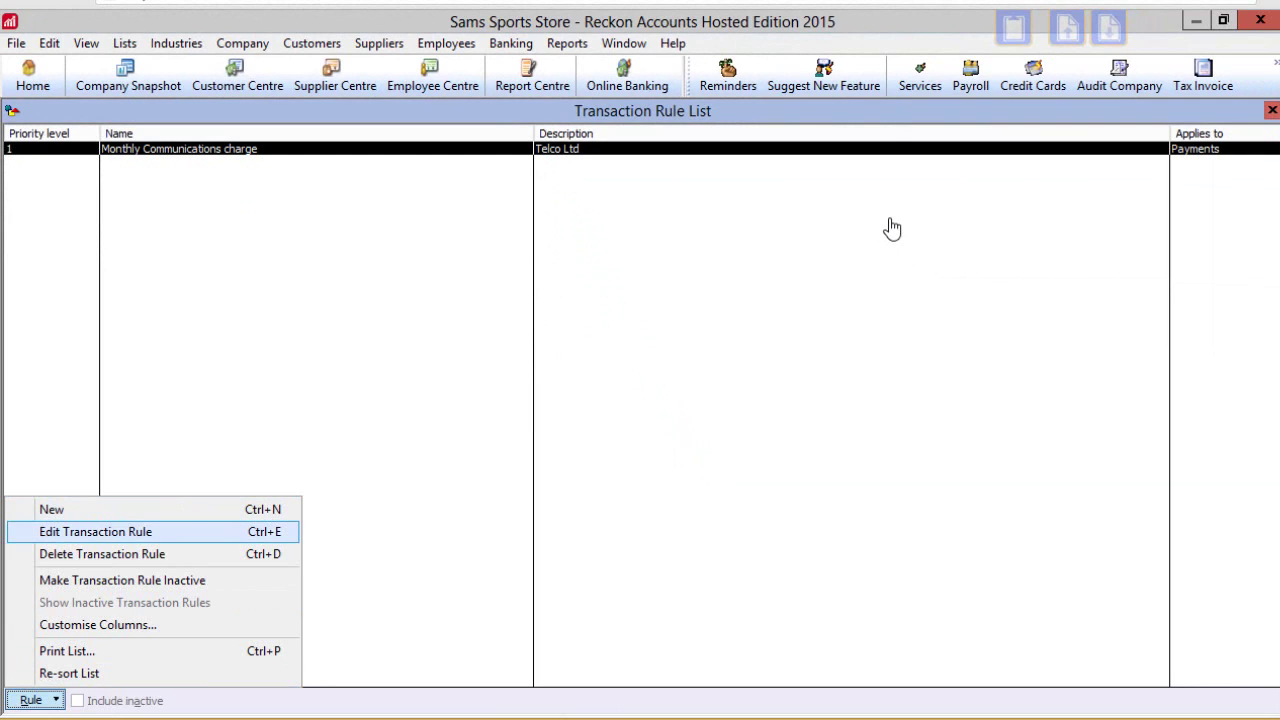
pyautogui.press('Escape')
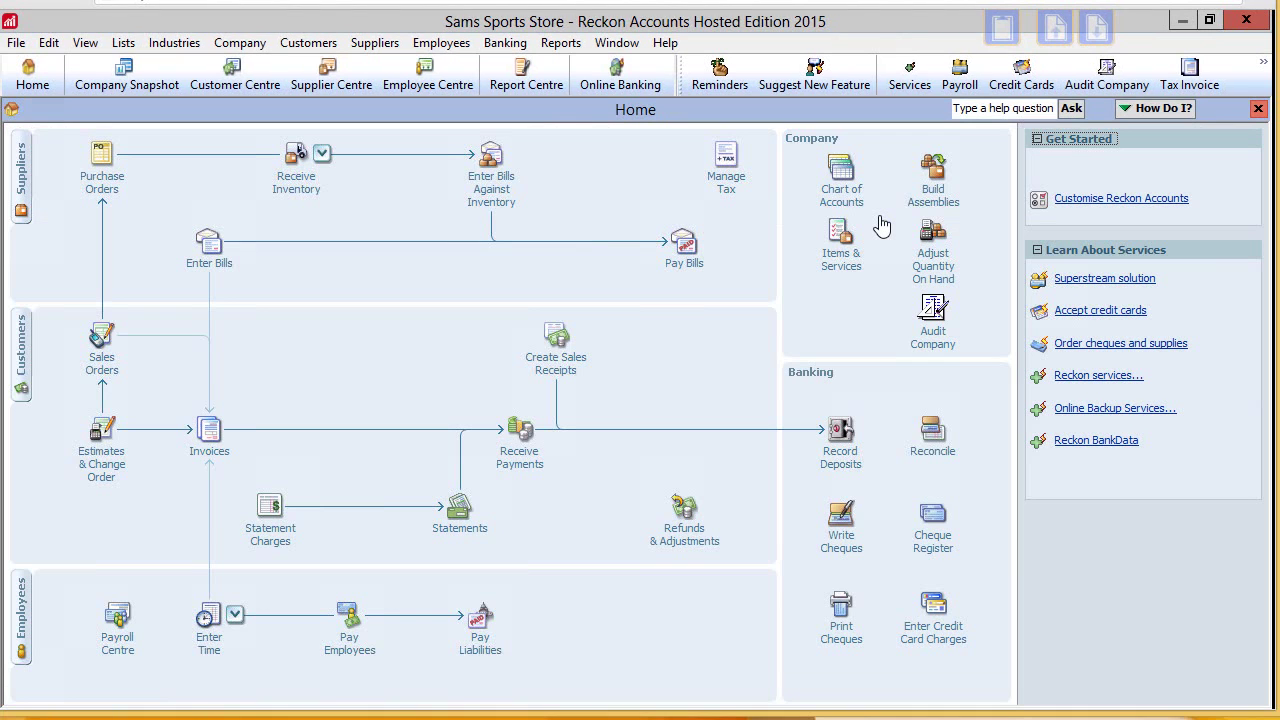